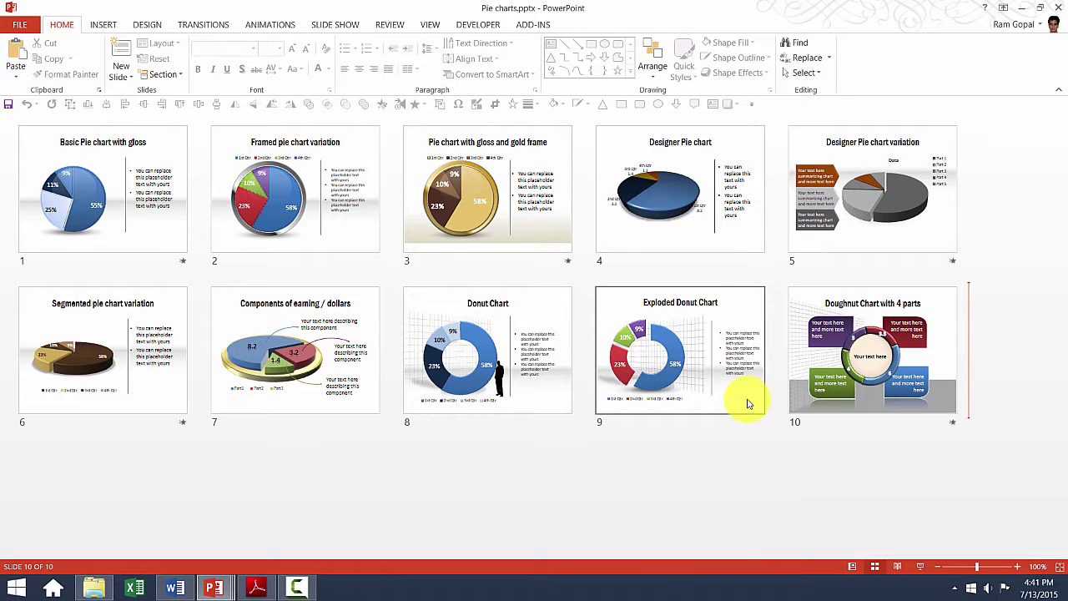
# Copy slide 9, Exploded Donut Chart, into Presentation4 as slide 2, keeping source formatting.
pyautogui.click(686, 353)
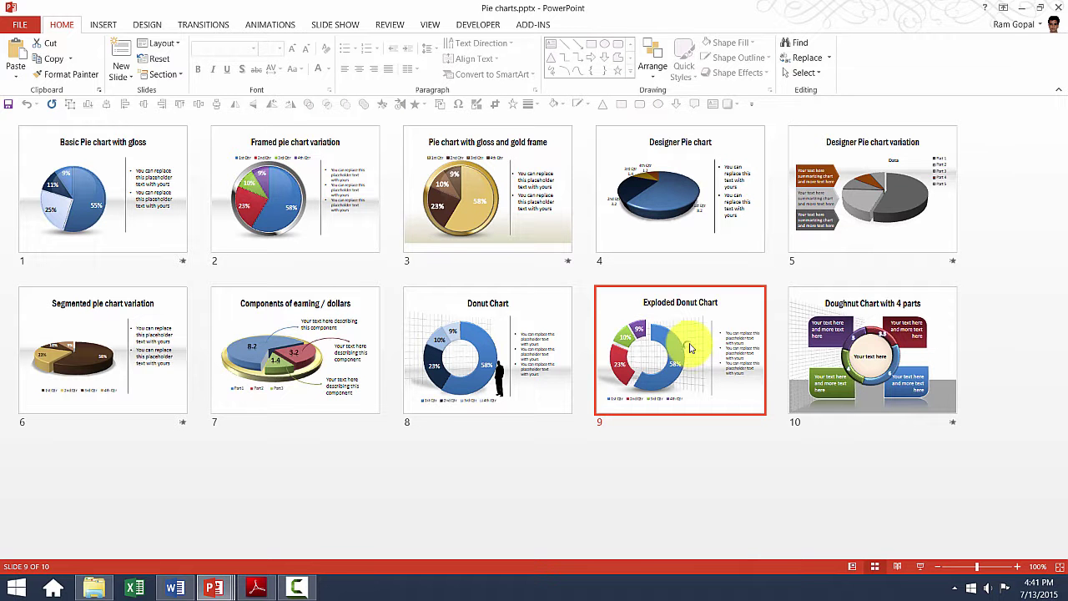
pyautogui.rightClick(689, 351)
pyautogui.click(656, 414)
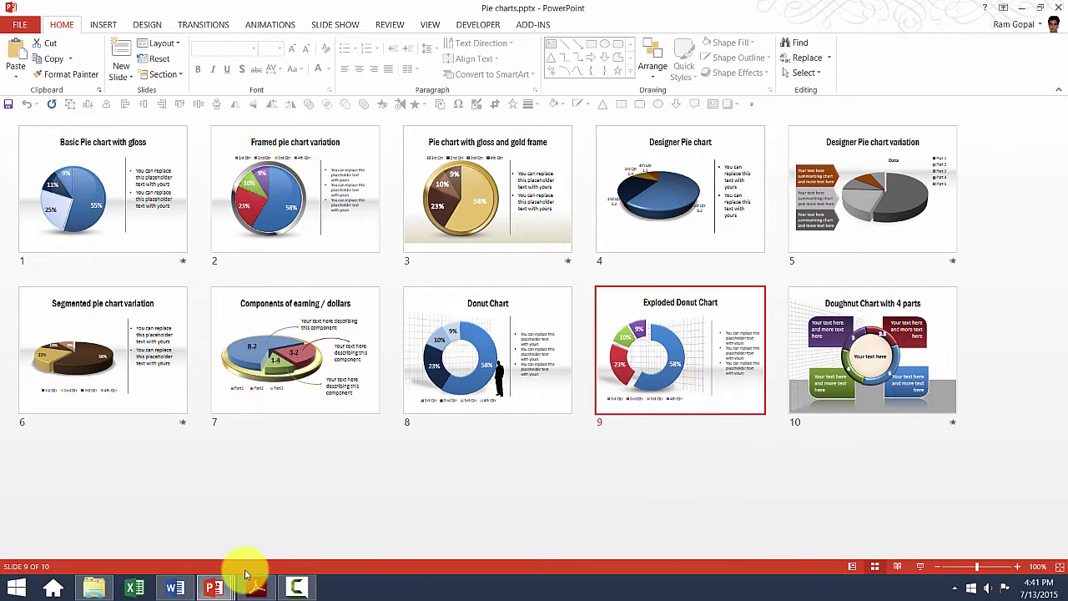
pyautogui.click(235, 530)
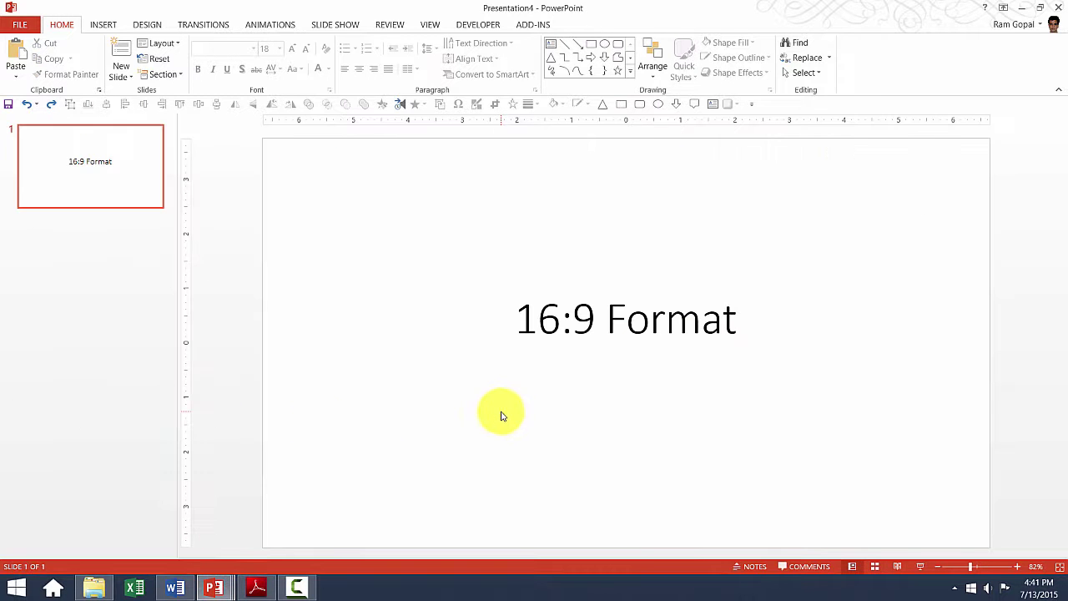
pyautogui.click(117, 228)
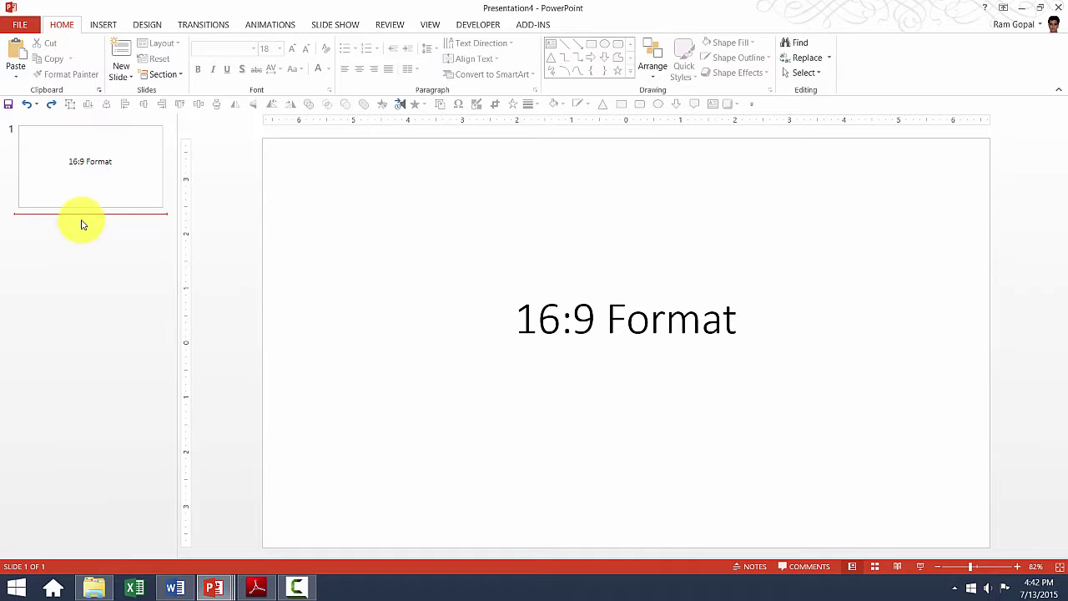
pyautogui.rightClick(84, 223)
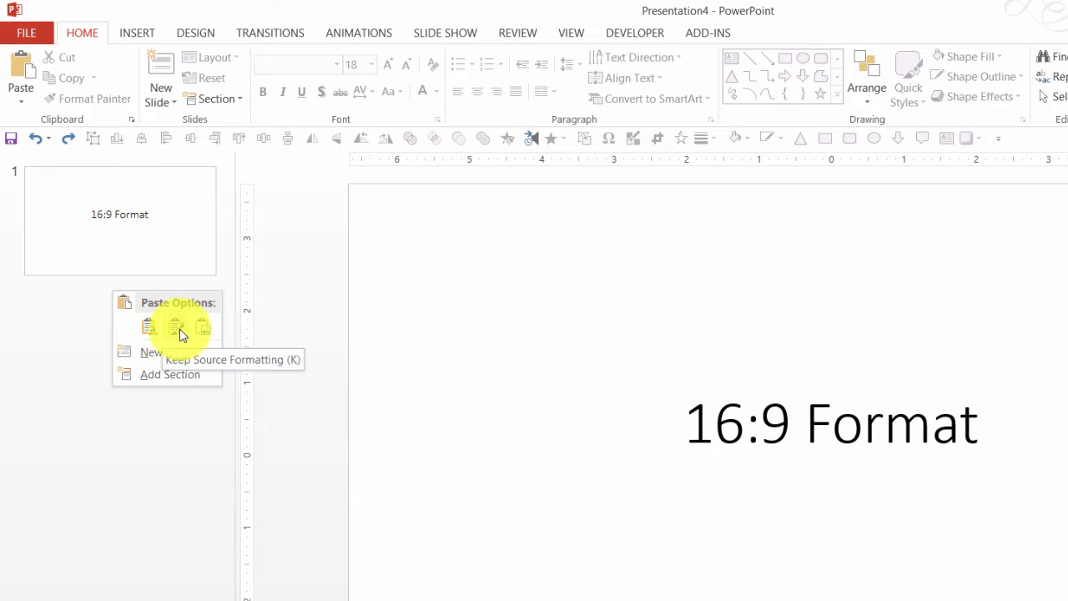
pyautogui.click(182, 334)
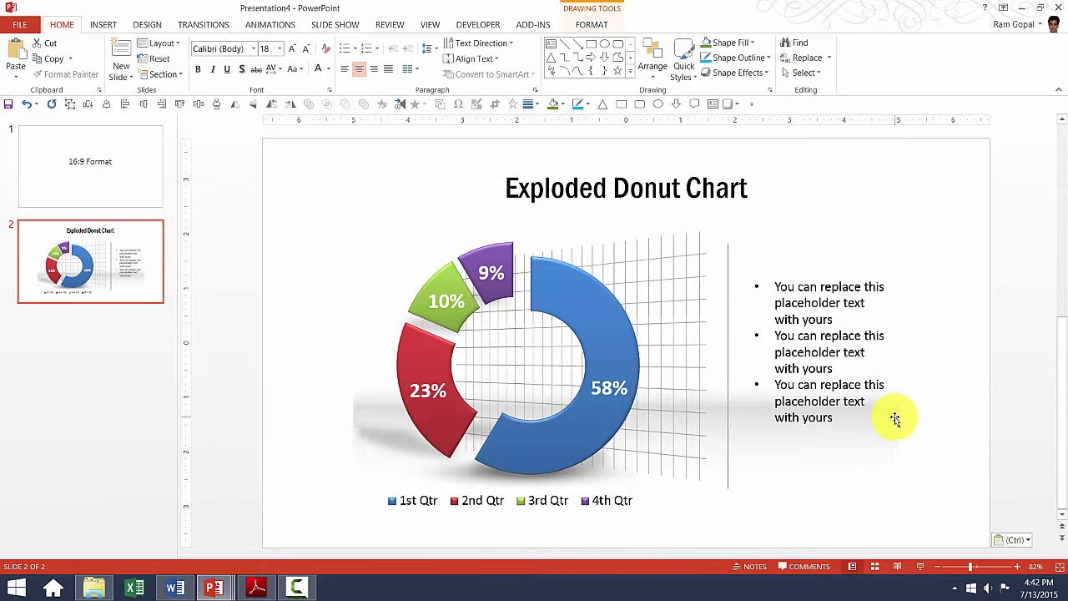
# Select and delete the wide translucent grey band shape across the donut chart slide.
pyautogui.moveTo(895, 419); pyautogui.dragTo(932, 415)
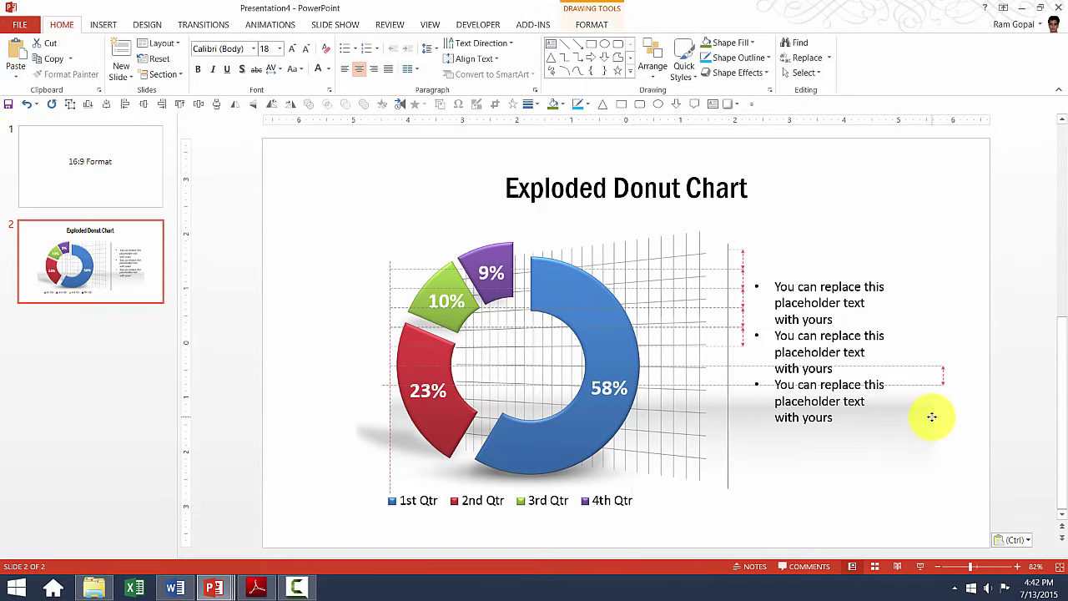
pyautogui.moveTo(932, 416)
pyautogui.mouseDown()
pyautogui.moveTo(985, 415)
pyautogui.moveTo(805, 417)
pyautogui.moveTo(812, 435)
pyautogui.mouseUp()
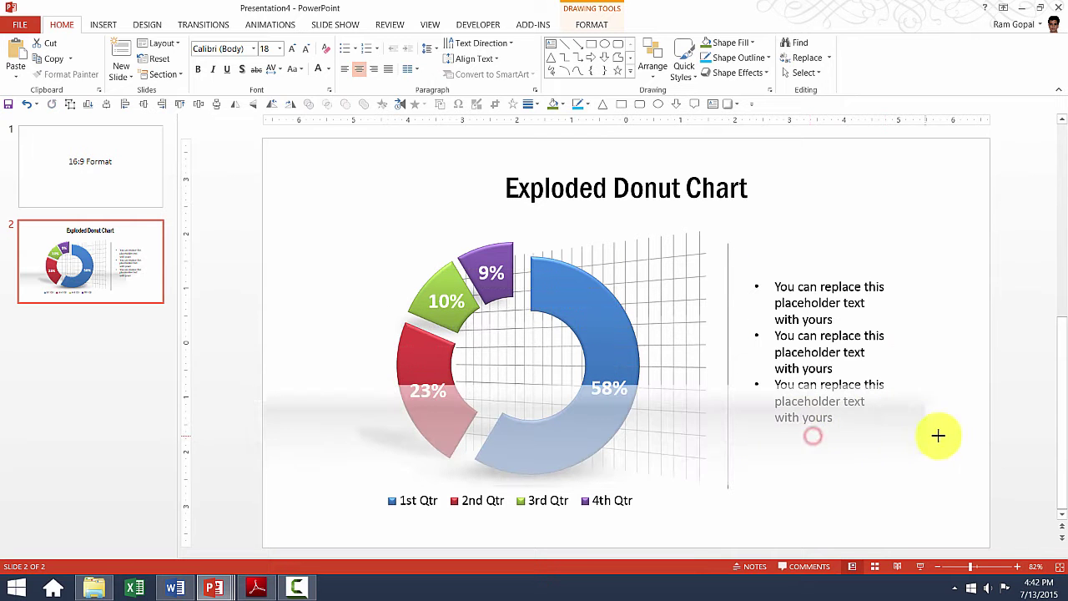
pyautogui.click(998, 430)
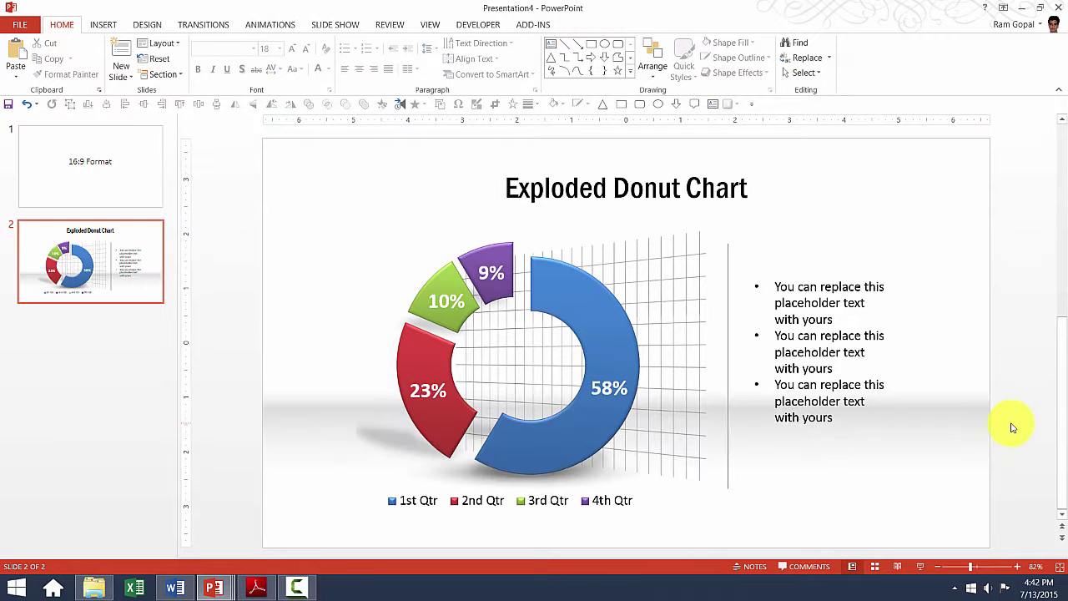
pyautogui.click(957, 416)
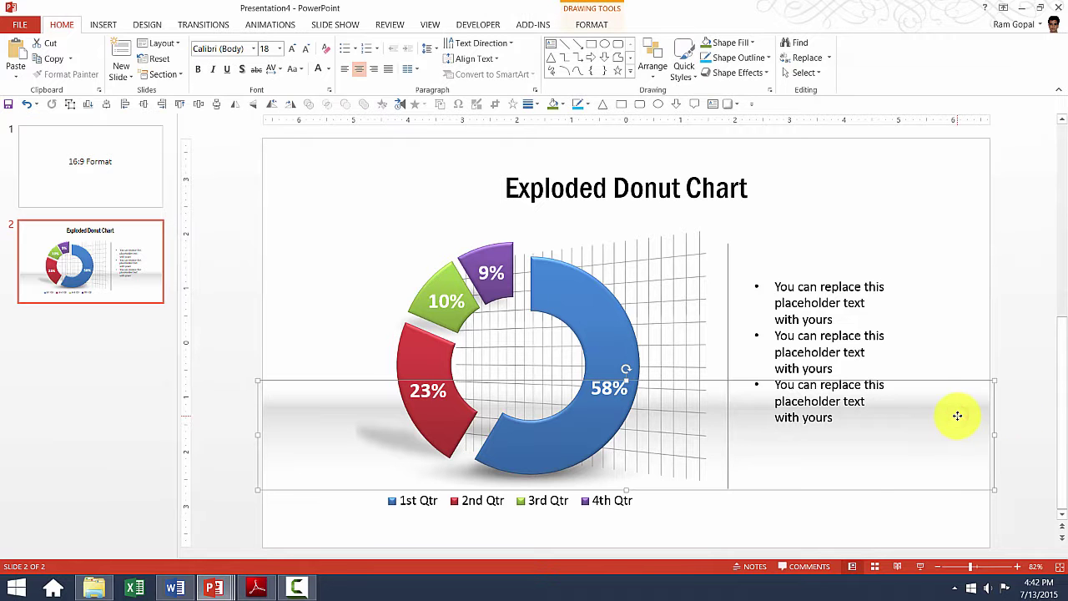
pyautogui.press('Delete')
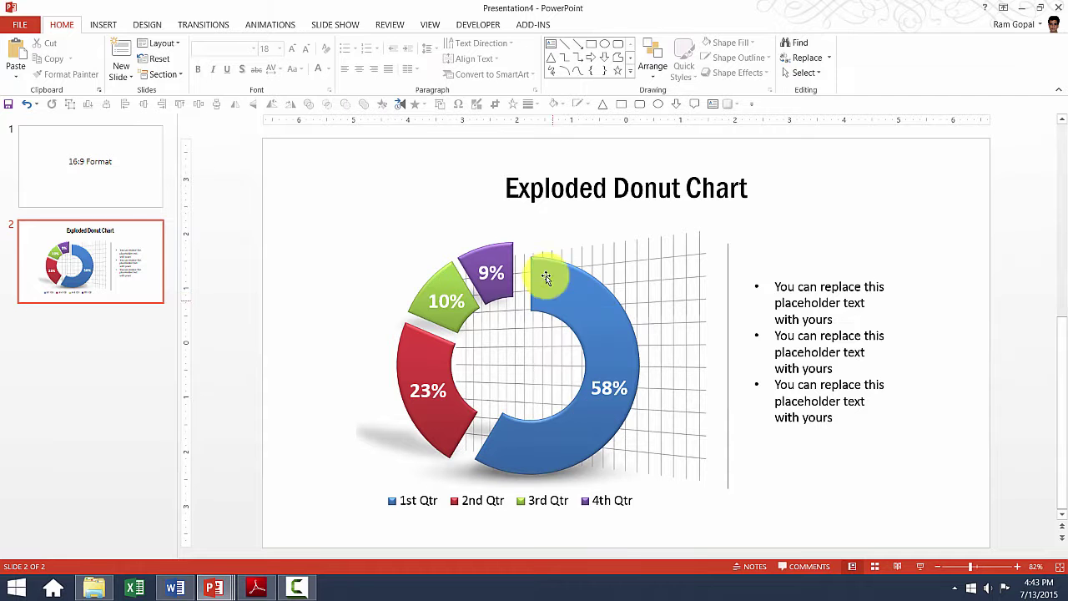
# Preview DESIGN themes such as Retrospect, then cancel without applying any theme.
pyautogui.click(149, 25)
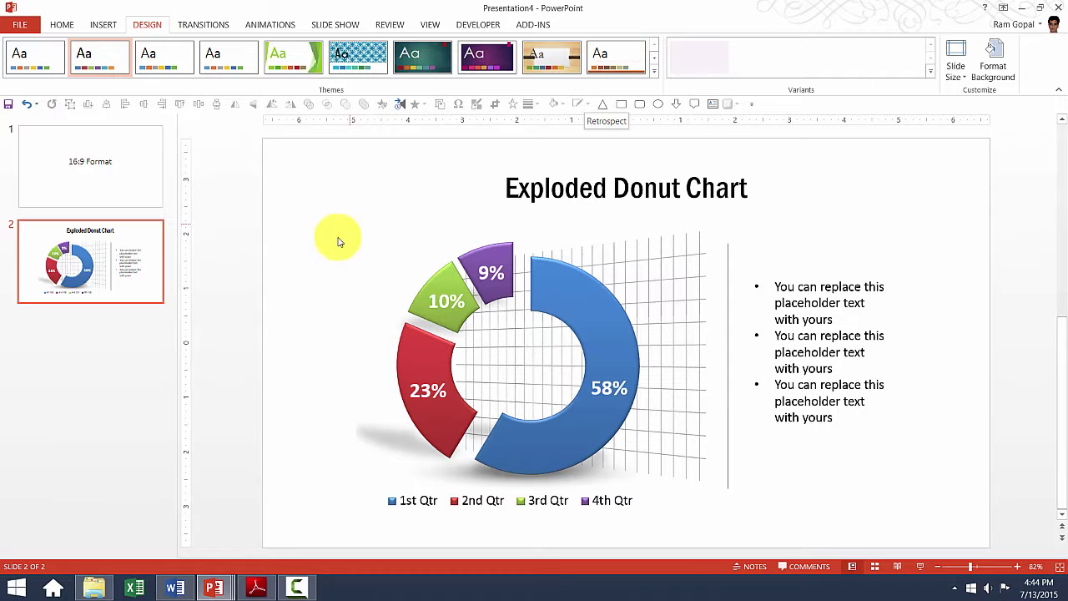
pyautogui.click(298, 278)
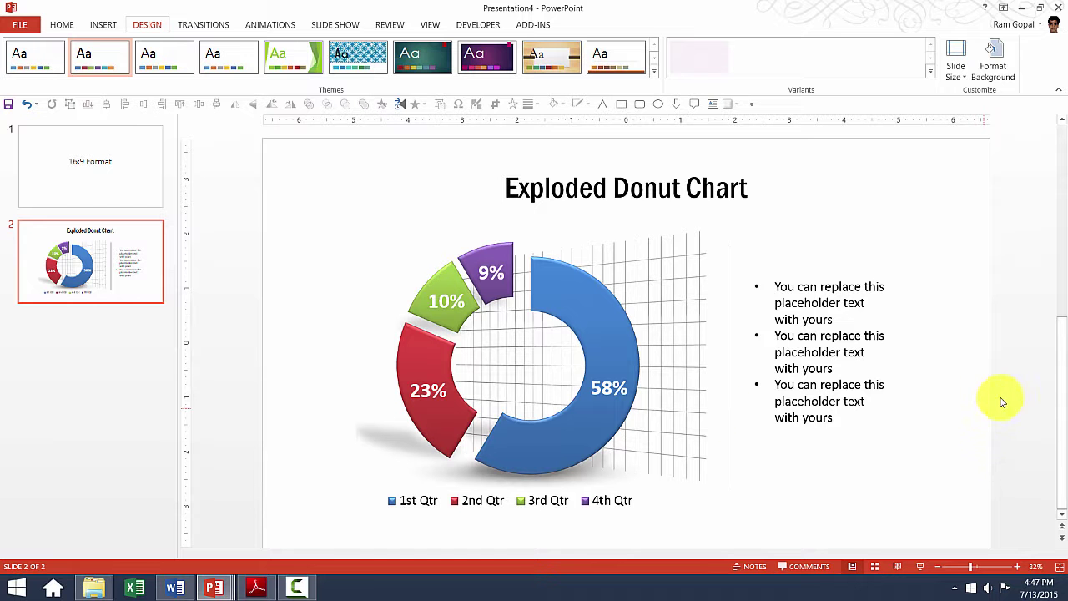
pyautogui.moveTo(214, 587)
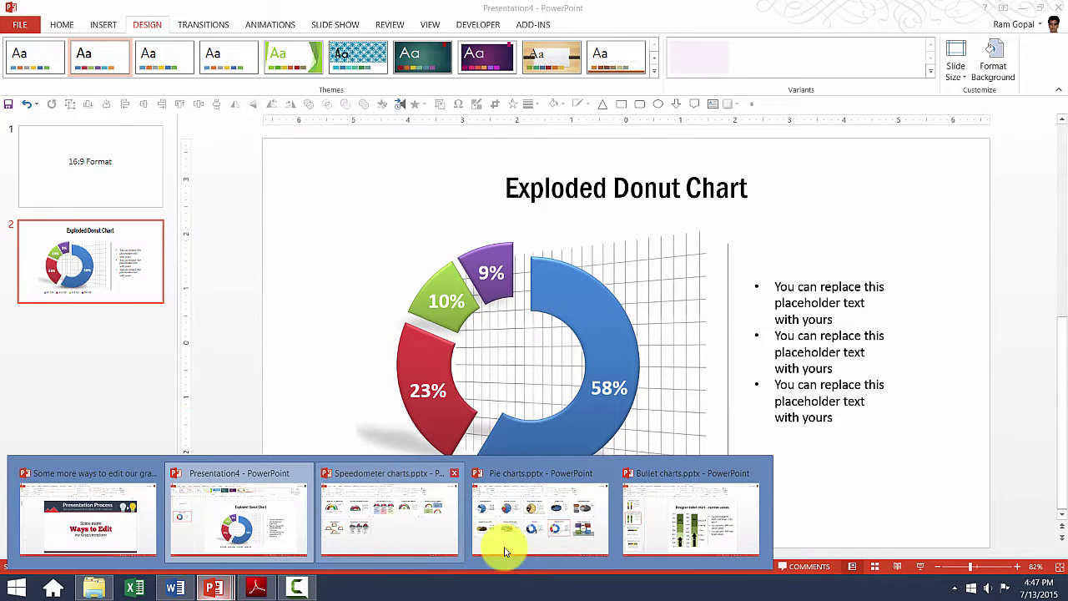
# Copy the second vertical percentage bullet chart from Bullet charts.pptx slide 1, then go back to Presentation4.
pyautogui.click(639, 544)
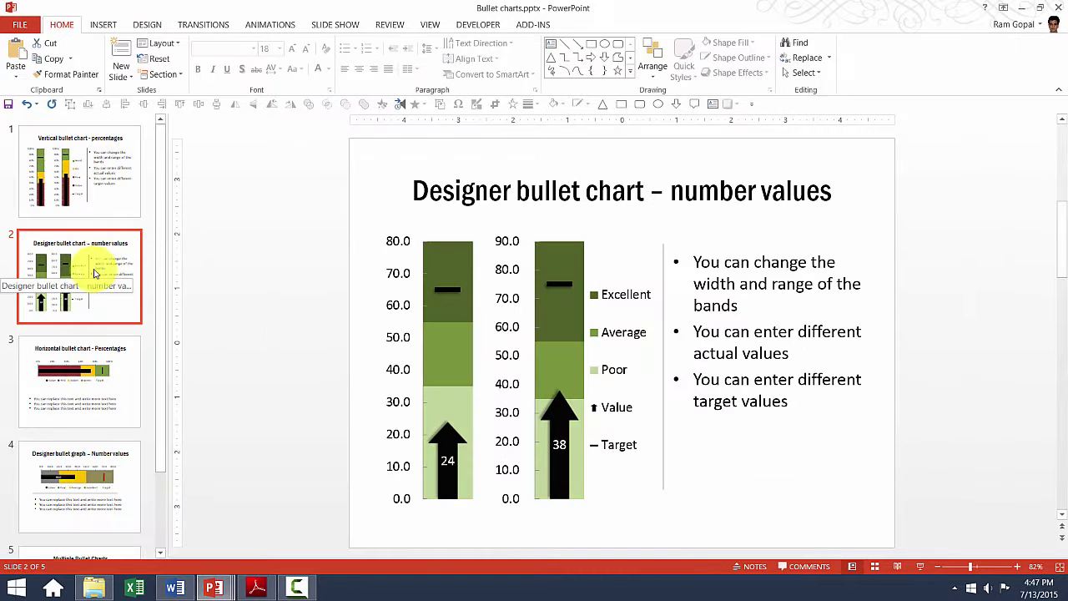
pyautogui.click(102, 175)
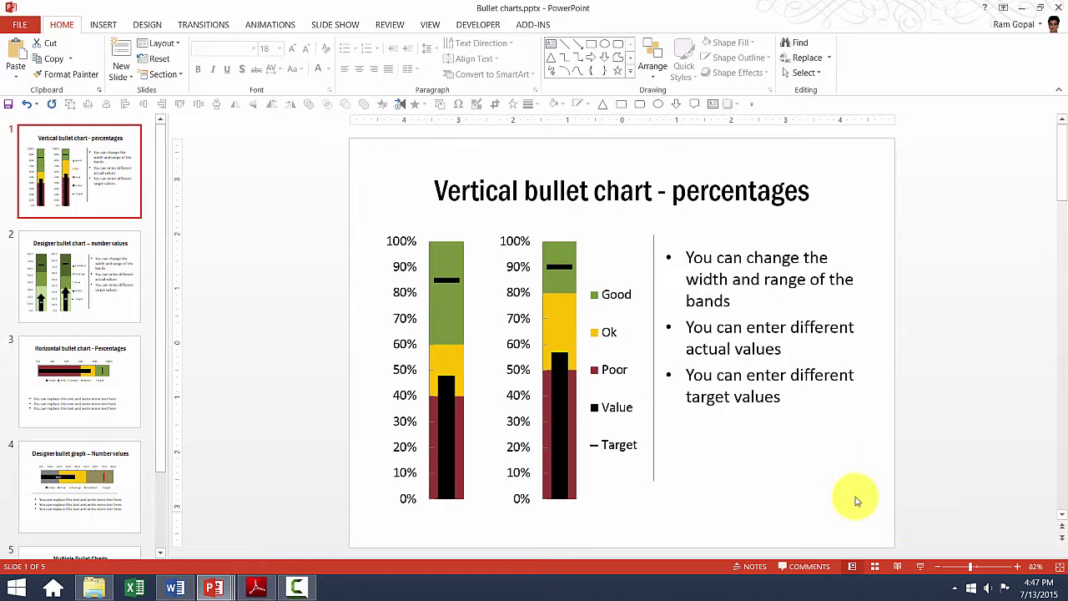
pyautogui.click(619, 246)
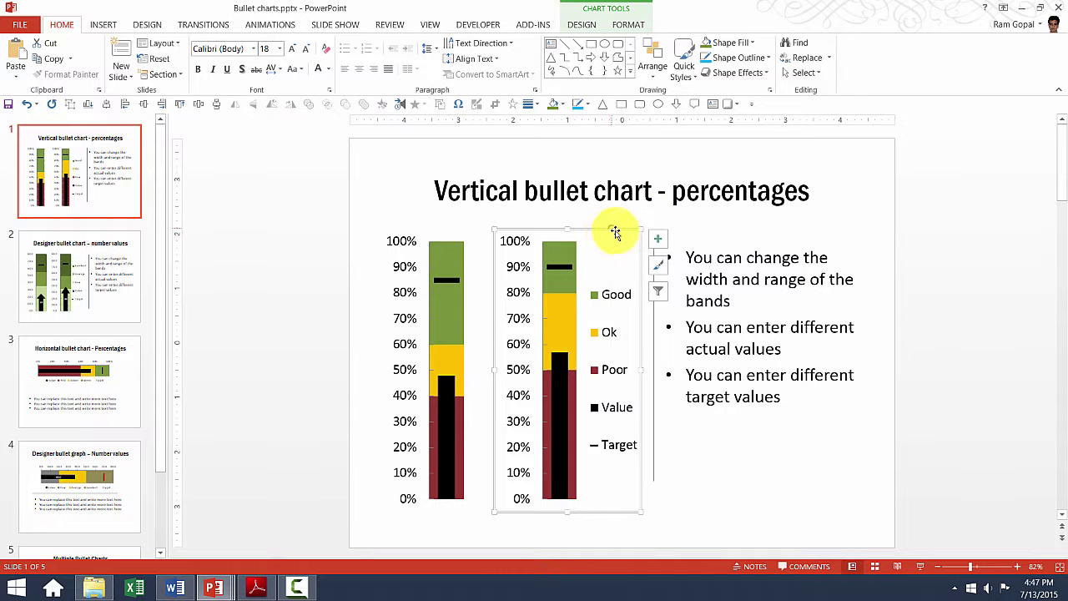
pyautogui.rightClick(613, 227)
pyautogui.press('Escape')
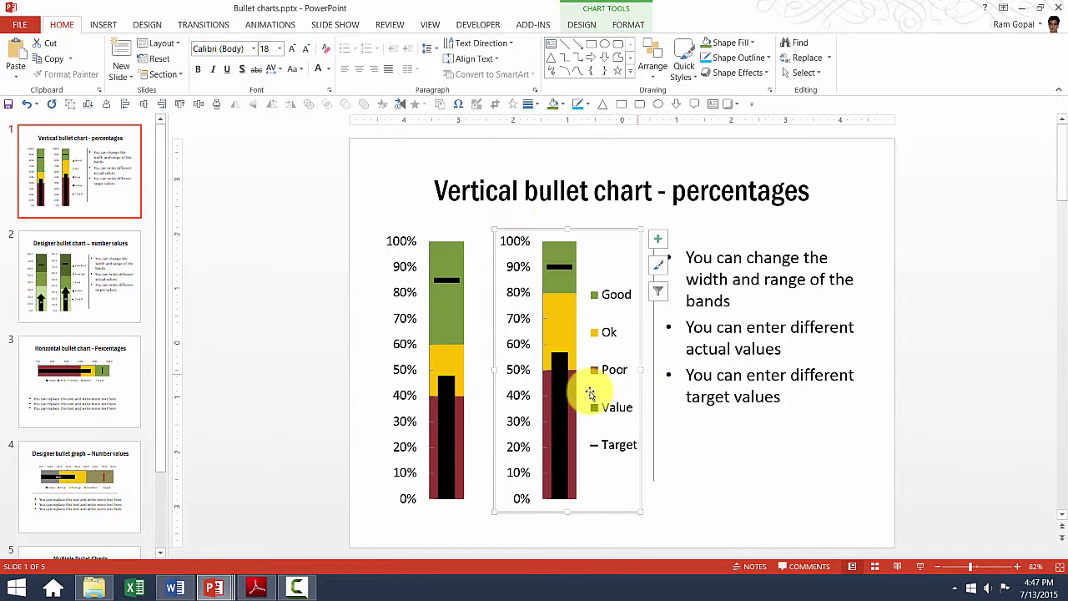
pyautogui.moveTo(213, 588)
pyautogui.click(223, 547)
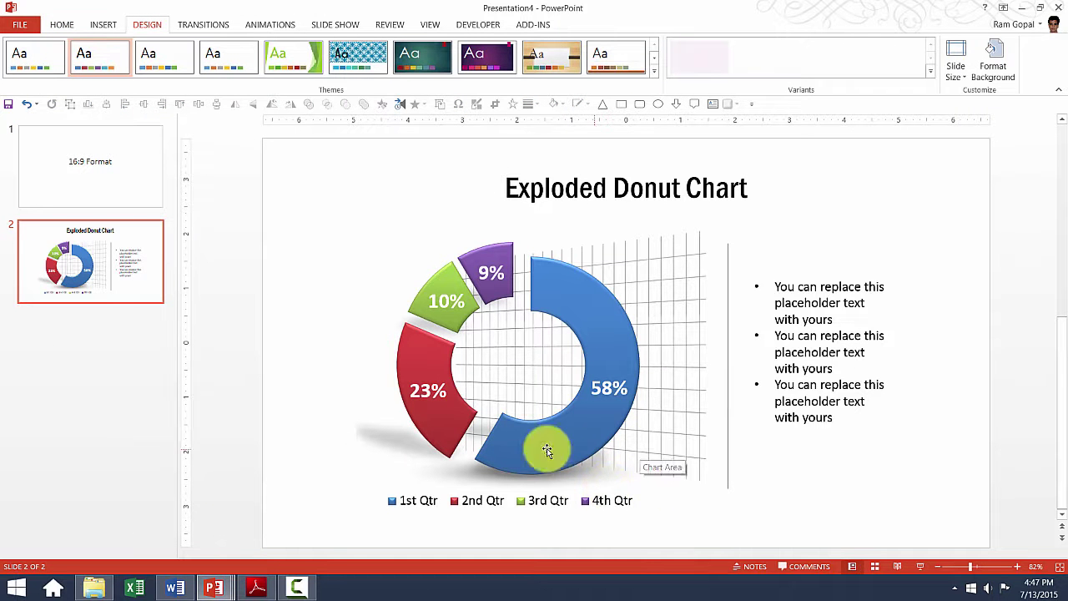
# Add a third slide, paste the bullet chart with the destination theme, and move it left.
pyautogui.rightClick(92, 316)
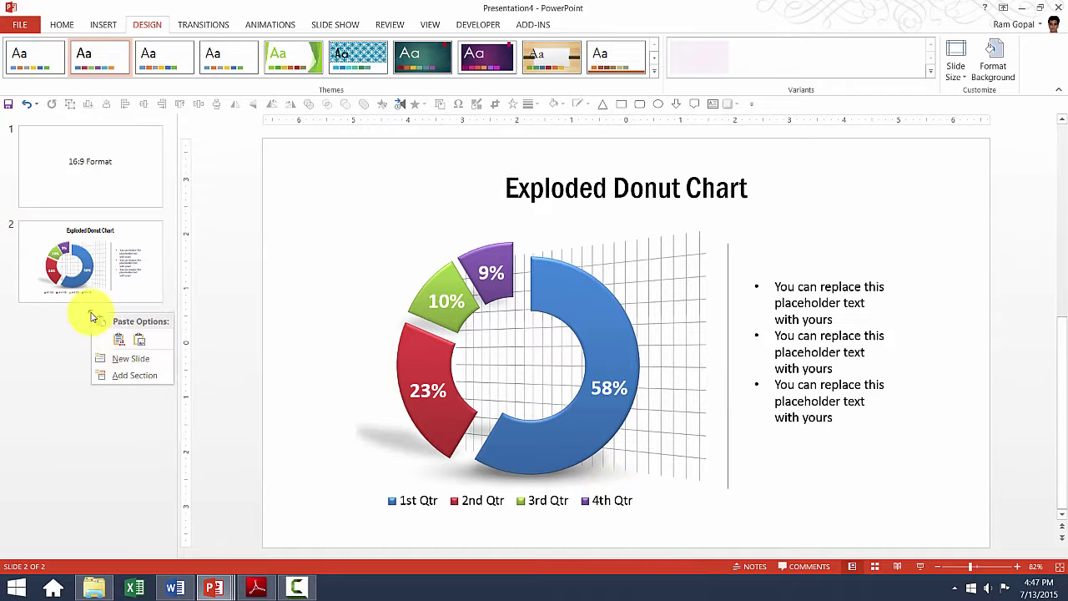
pyautogui.click(109, 358)
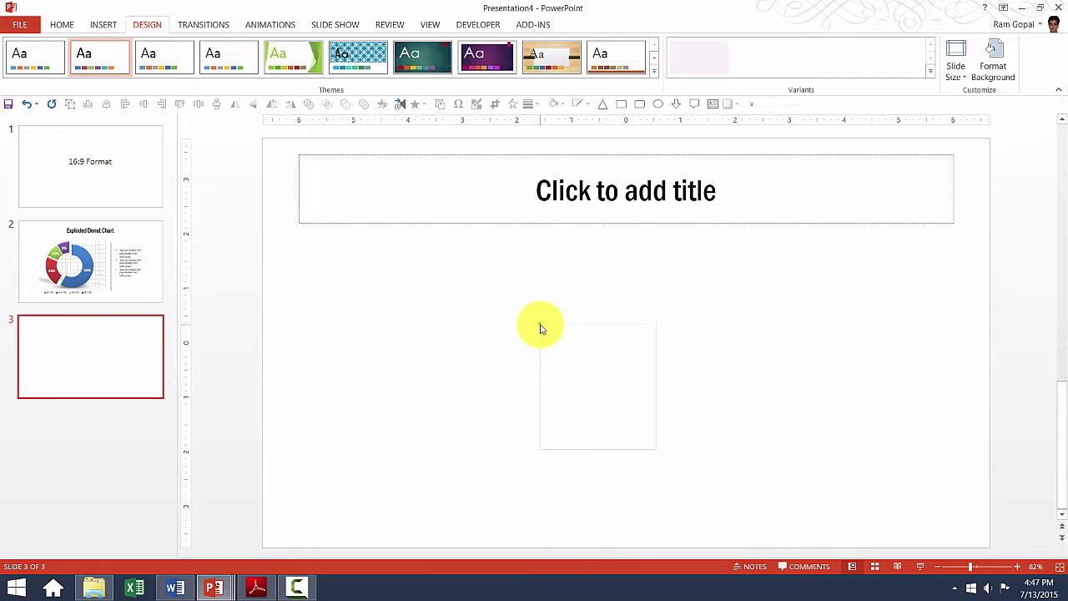
pyautogui.rightClick(539, 329)
pyautogui.click(567, 354)
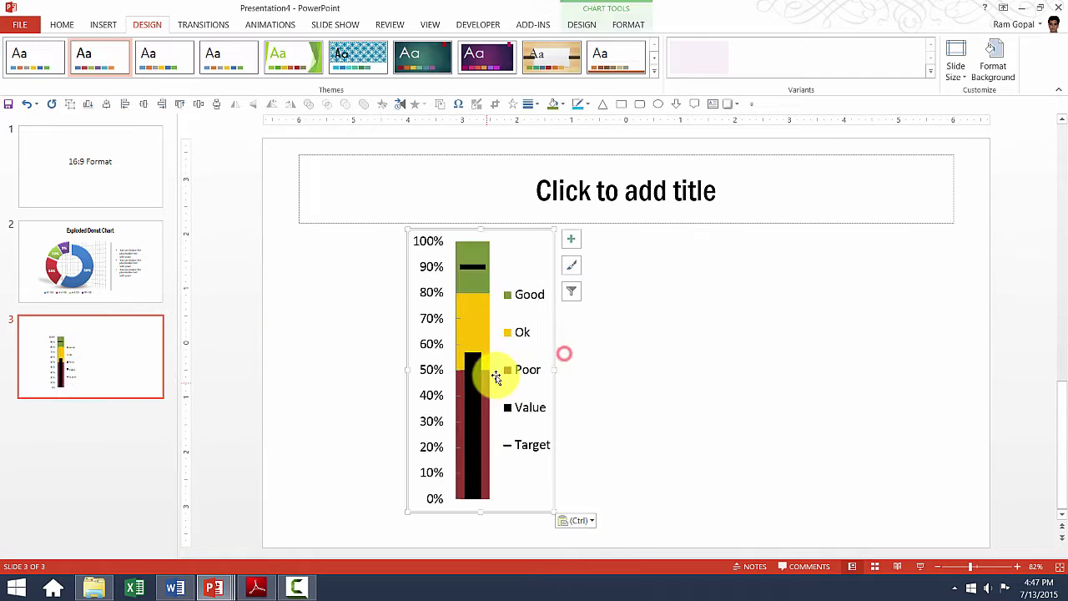
pyautogui.moveTo(556, 329); pyautogui.dragTo(444, 326)
pyautogui.click(556, 357)
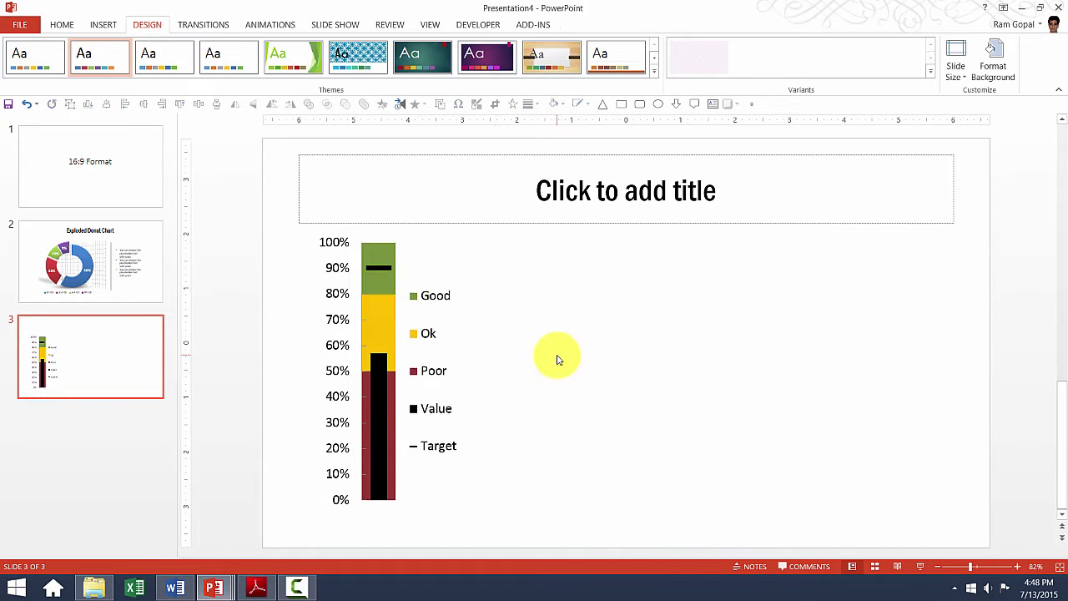
pyautogui.moveTo(380, 344)
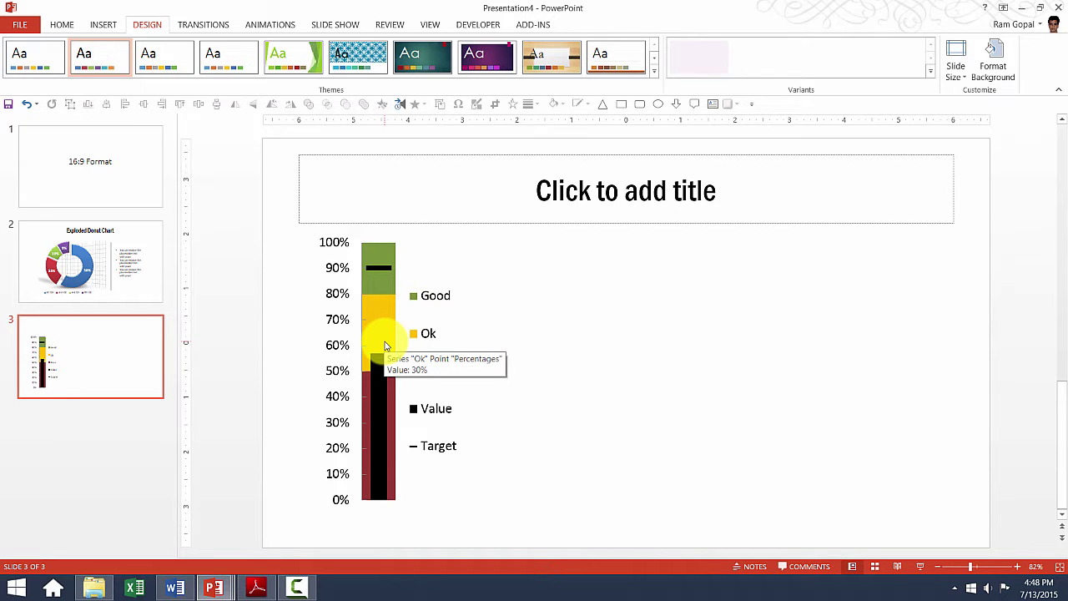
pyautogui.click(425, 307)
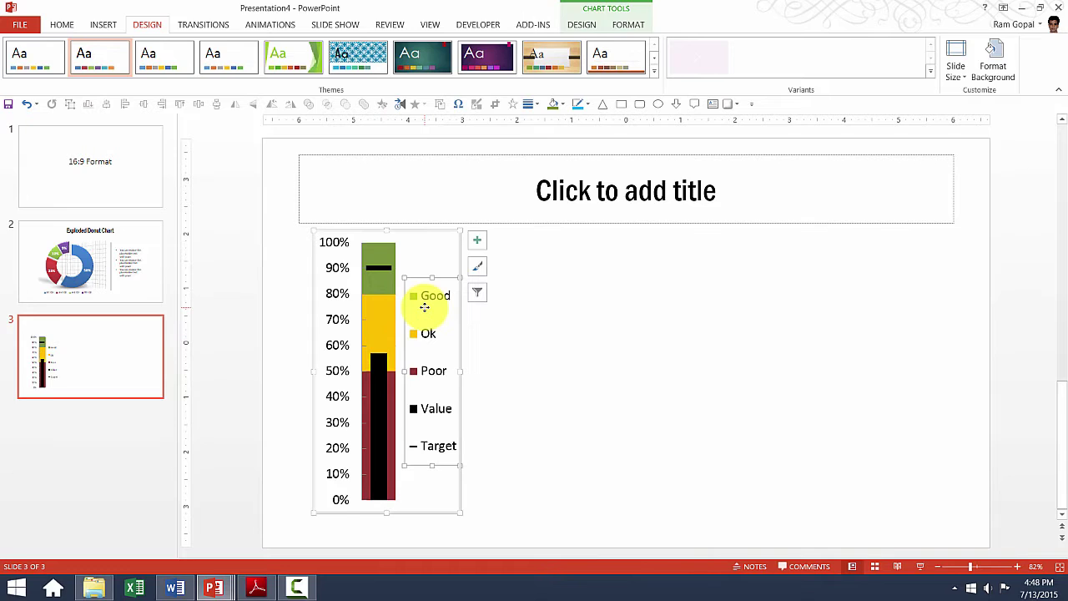
# Change the chart data's Value in cell B13 to 72, then close the data window.
pyautogui.rightClick(425, 307)
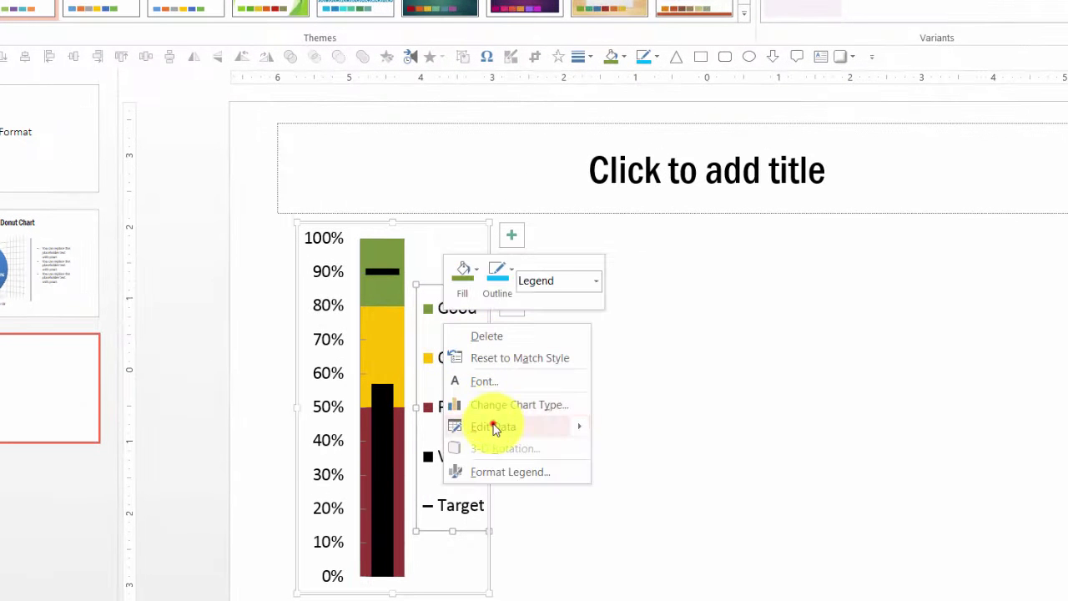
pyautogui.click(463, 382)
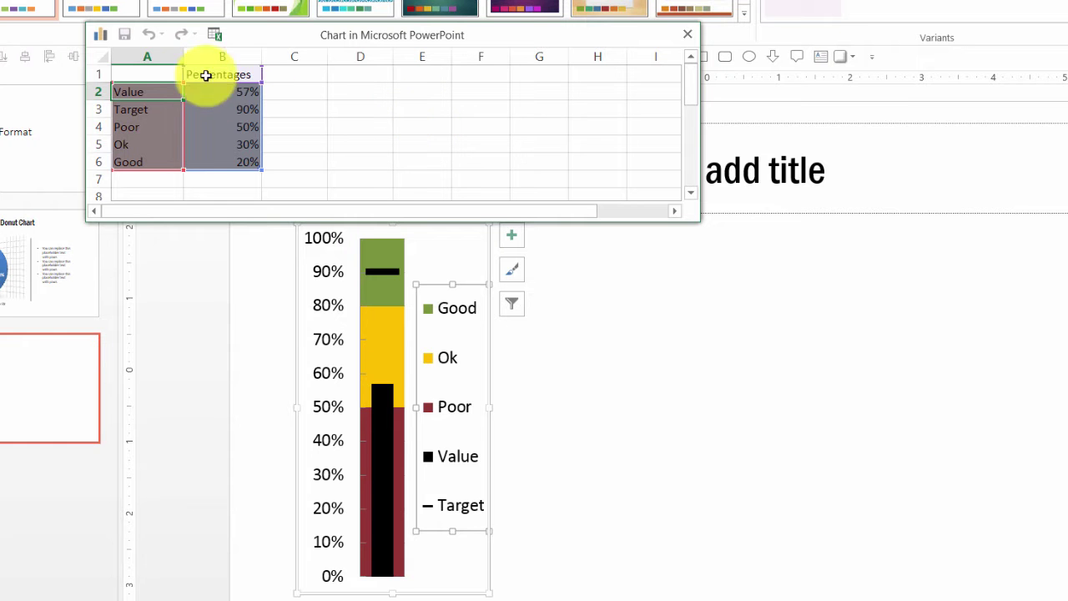
pyautogui.click(335, 158)
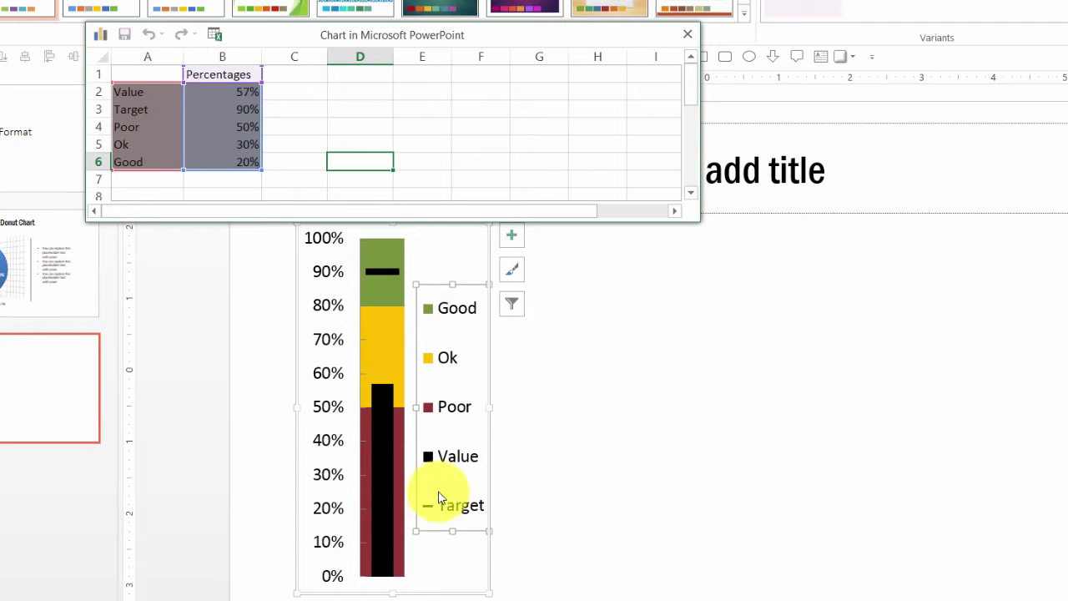
pyautogui.moveTo(690, 76)
pyautogui.mouseDown()
pyautogui.moveTo(692, 153)
pyautogui.moveTo(692, 143)
pyautogui.mouseUp()
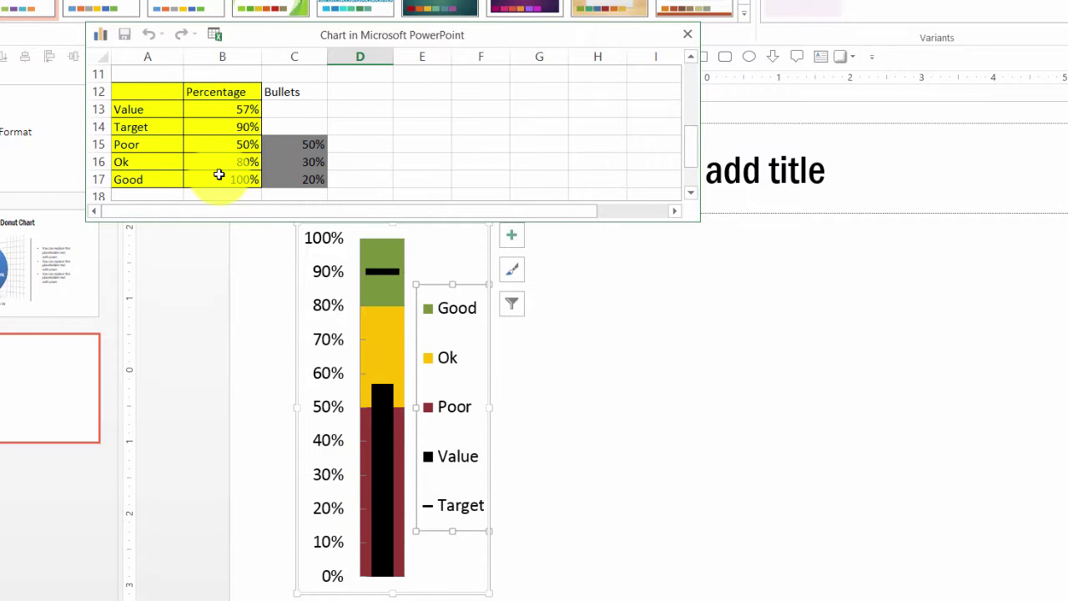
pyautogui.click(223, 108)
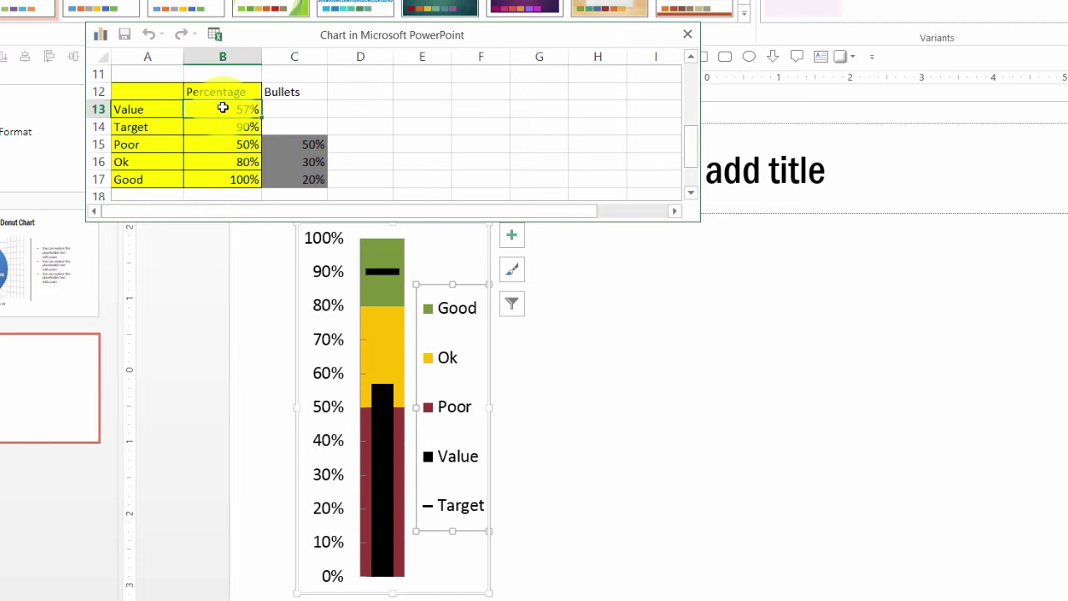
pyautogui.write('72')
pyautogui.click(404, 121)
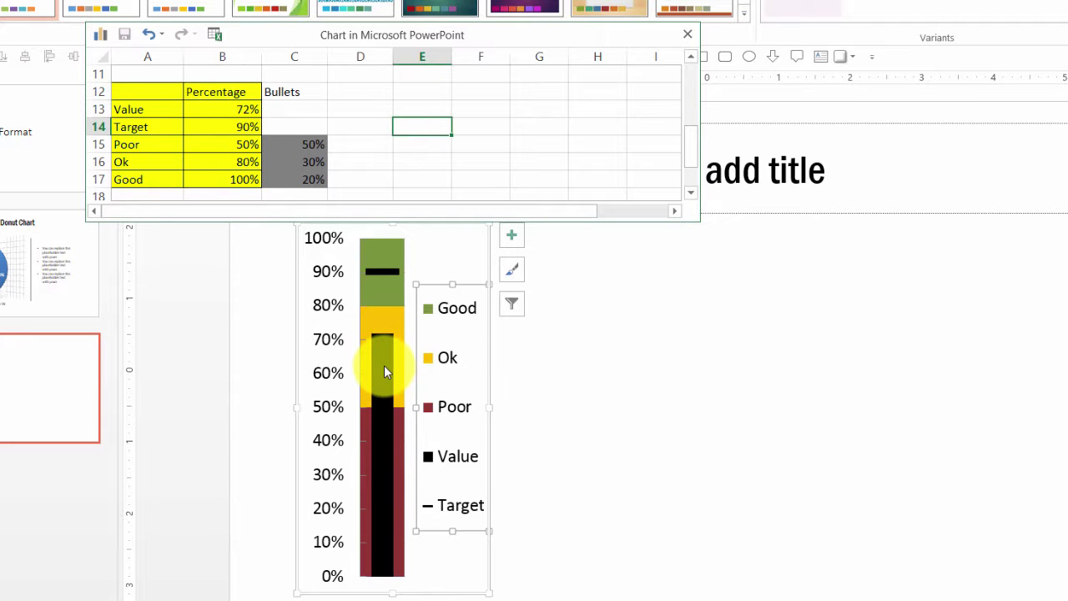
pyautogui.click(688, 34)
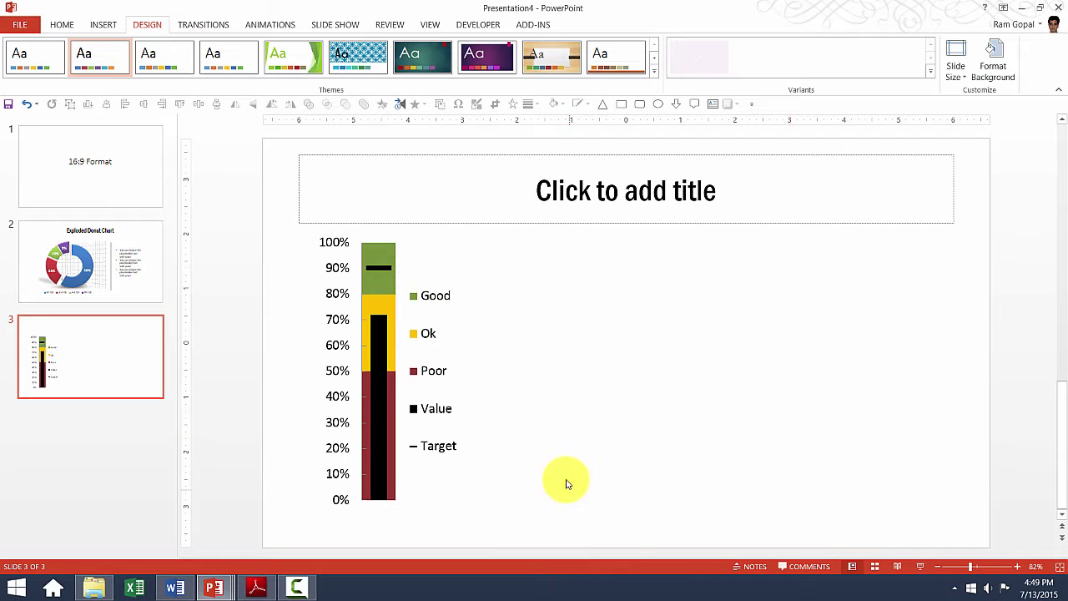
pyautogui.moveTo(214, 587)
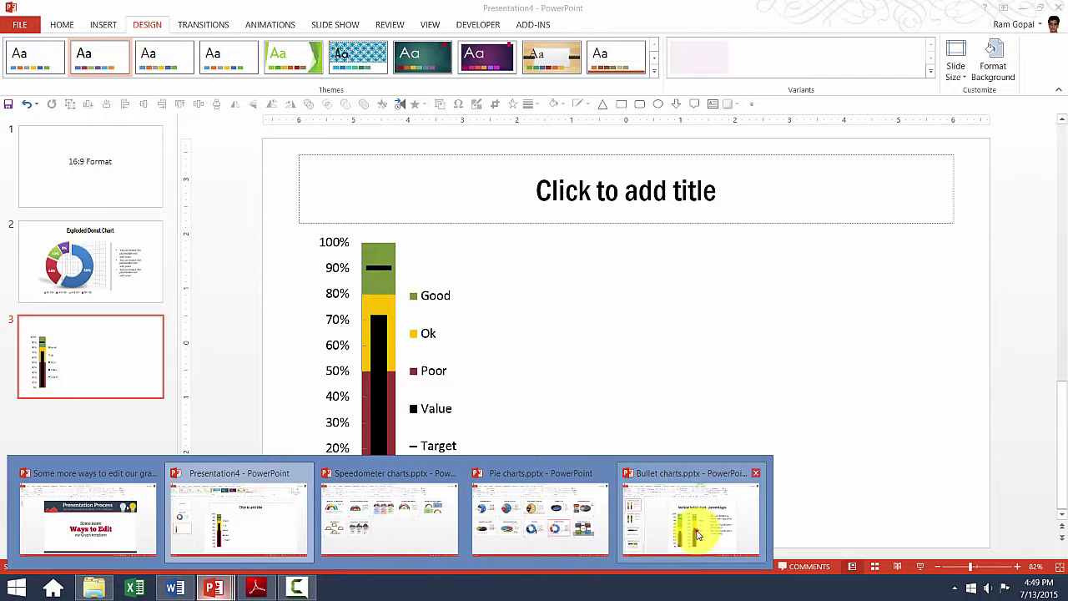
# Bring up the Bullet charts.pptx window and deselect the chart on its slide.
pyautogui.click(698, 530)
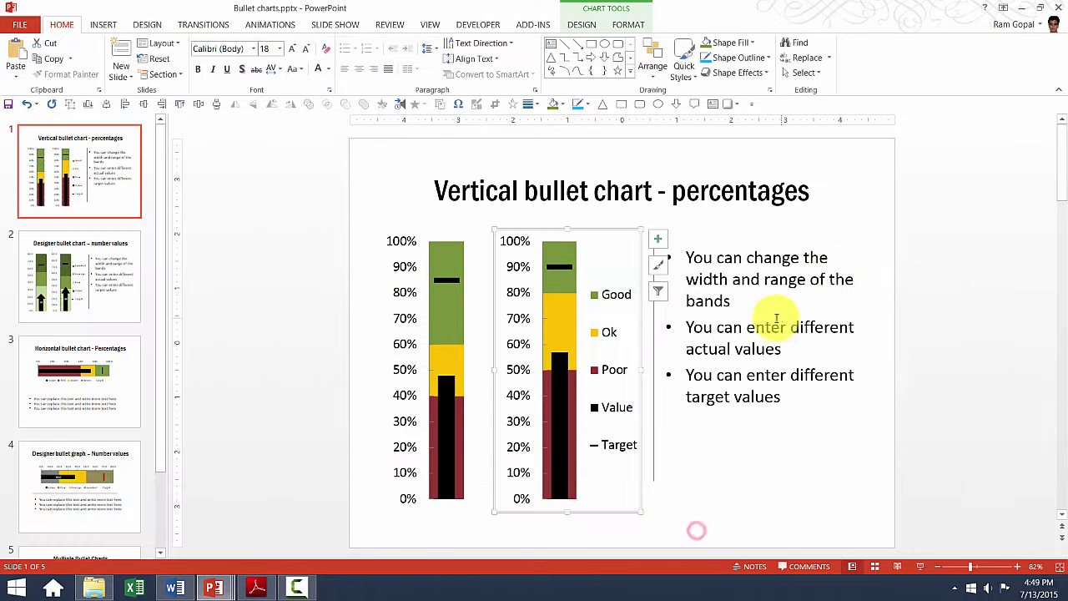
pyautogui.click(954, 383)
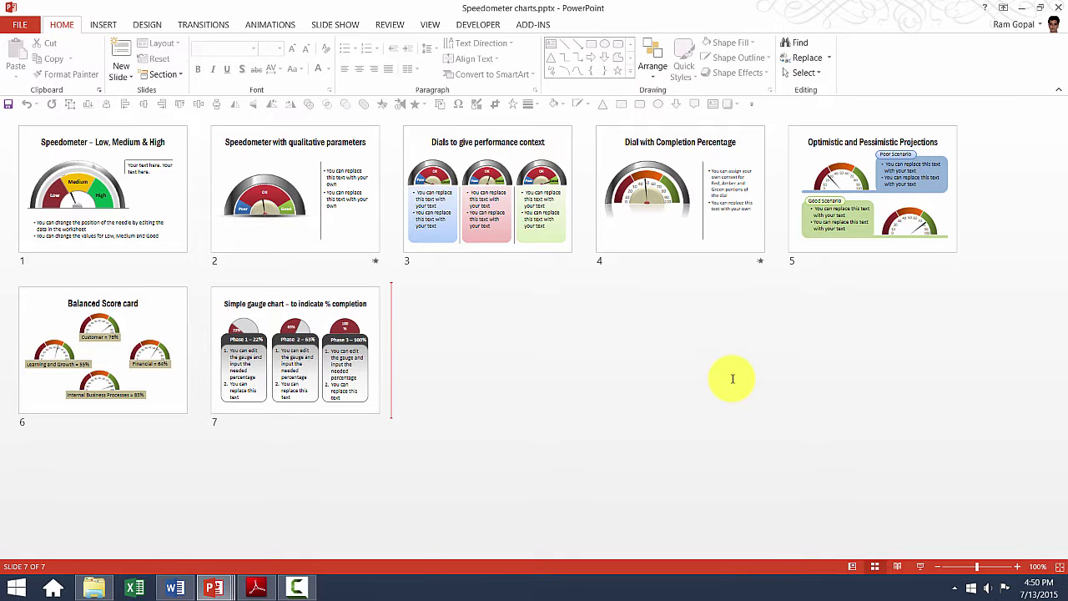
# Open slide 4, Dial with Completion Percentage, and copy its whole gauge dial.
pyautogui.doubleClick(680, 242)
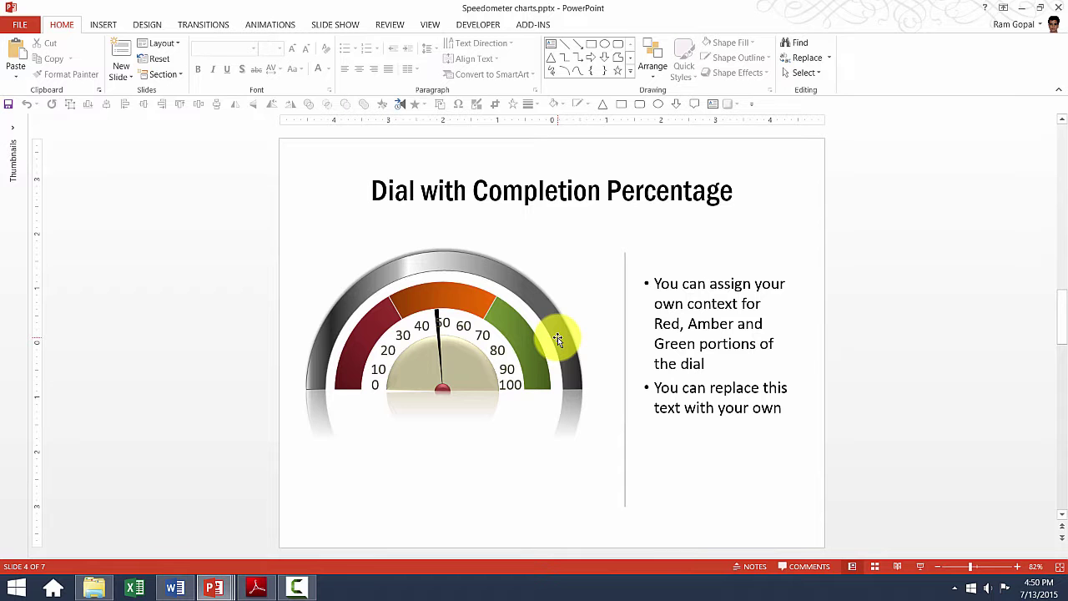
pyautogui.click(558, 338)
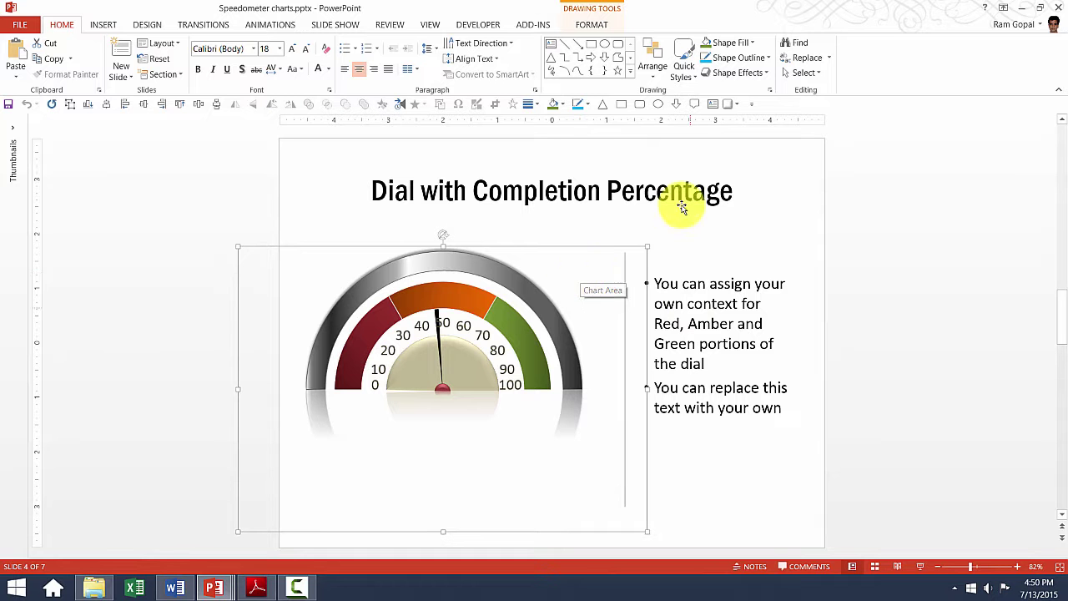
pyautogui.click(50, 62)
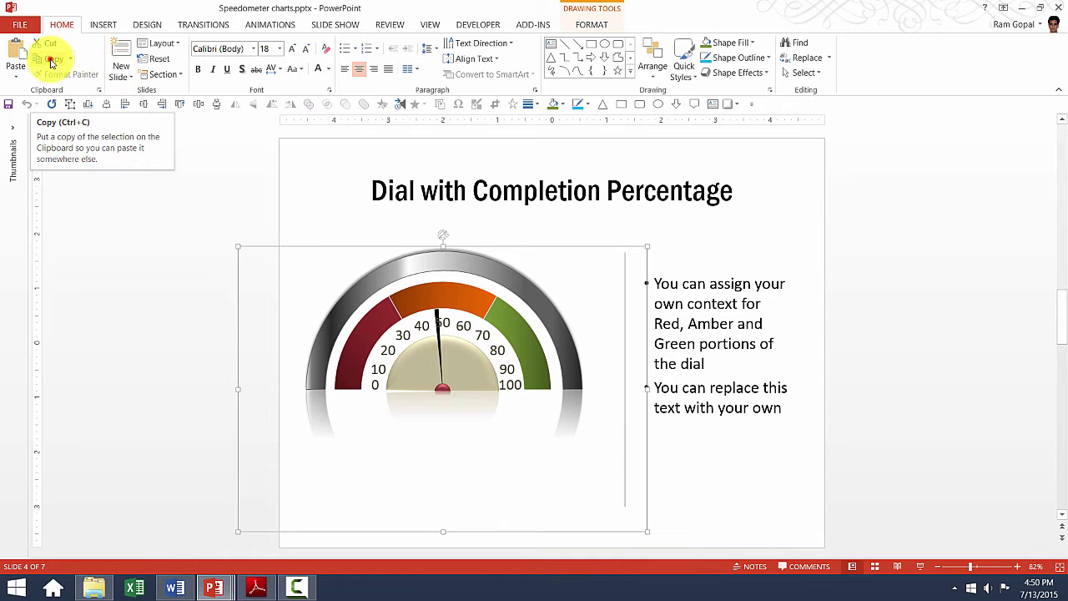
# Paste the copied gauge dial onto Presentation4's slide 3 using the destination theme.
pyautogui.click(214, 587)
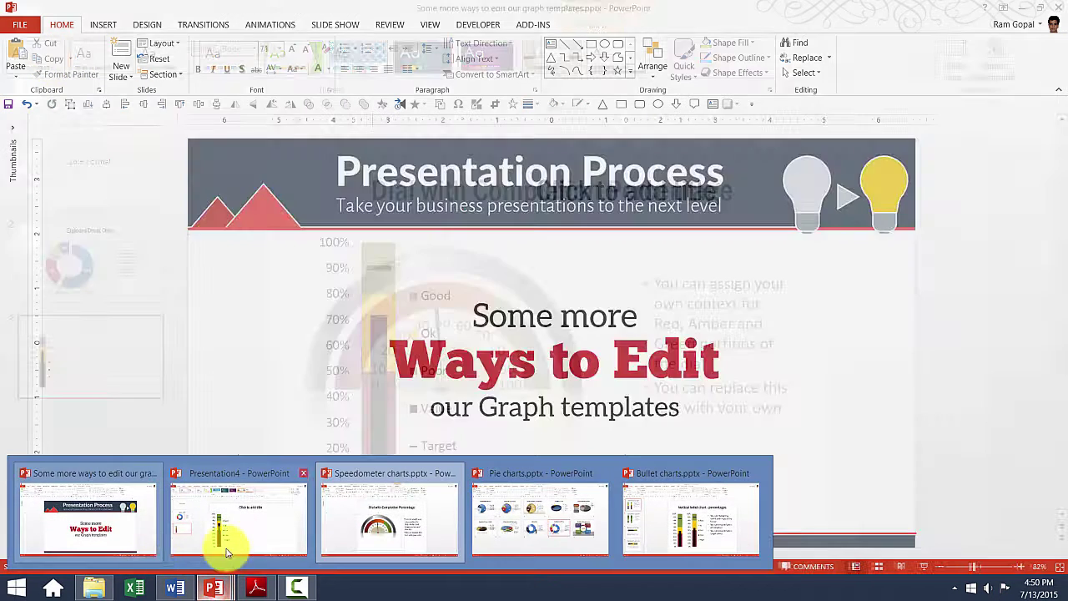
pyautogui.click(247, 538)
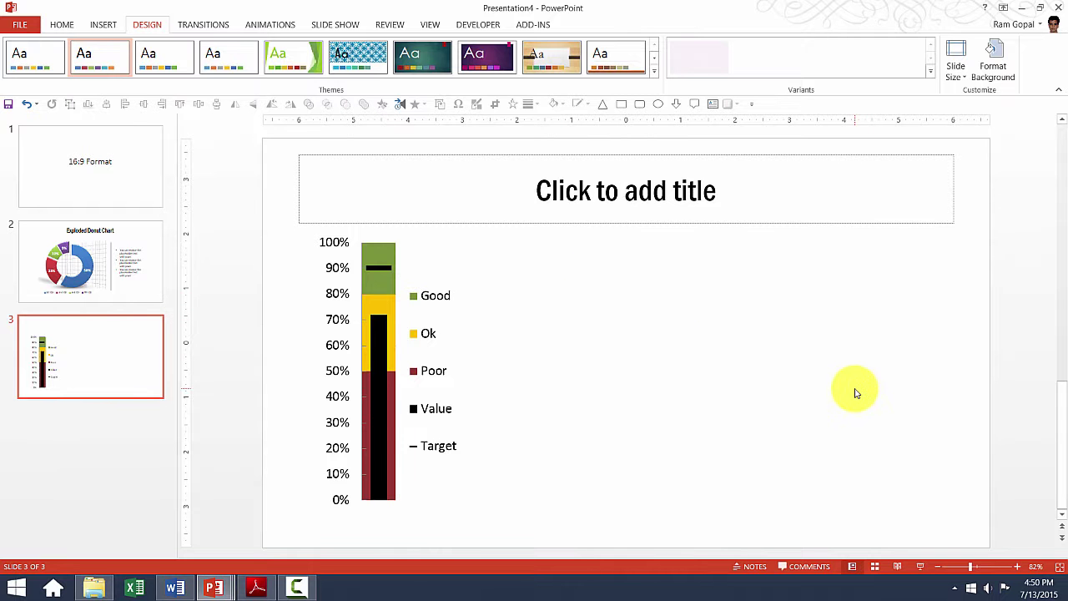
pyautogui.rightClick(690, 293)
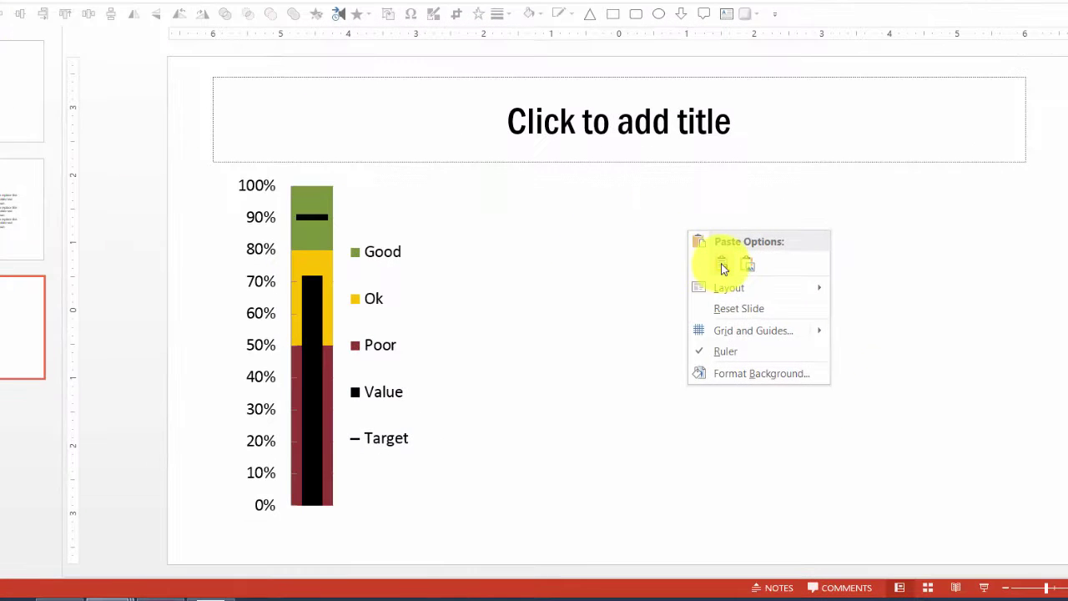
pyautogui.click(722, 266)
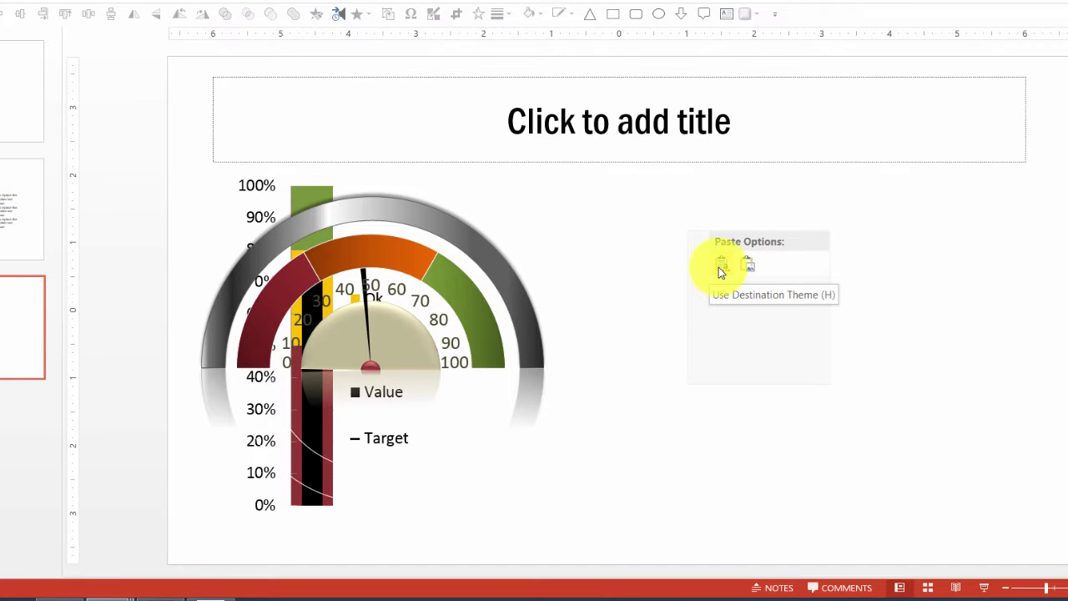
pyautogui.click(721, 269)
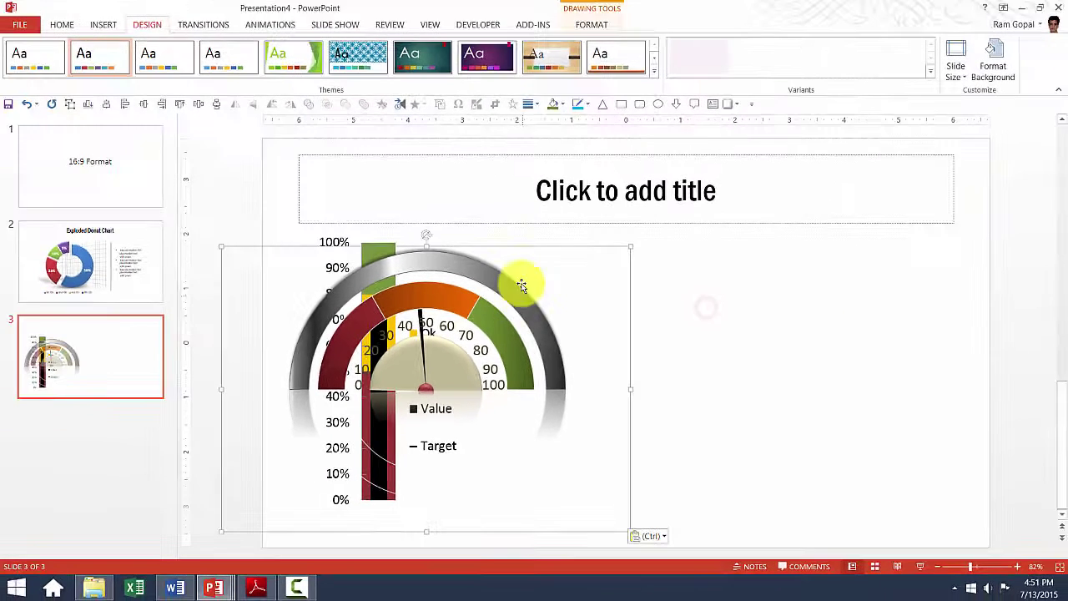
# Move the gauge to the right of the bullet chart and shrink it from its bottom-right corner.
pyautogui.moveTo(566, 246); pyautogui.dragTo(833, 247)
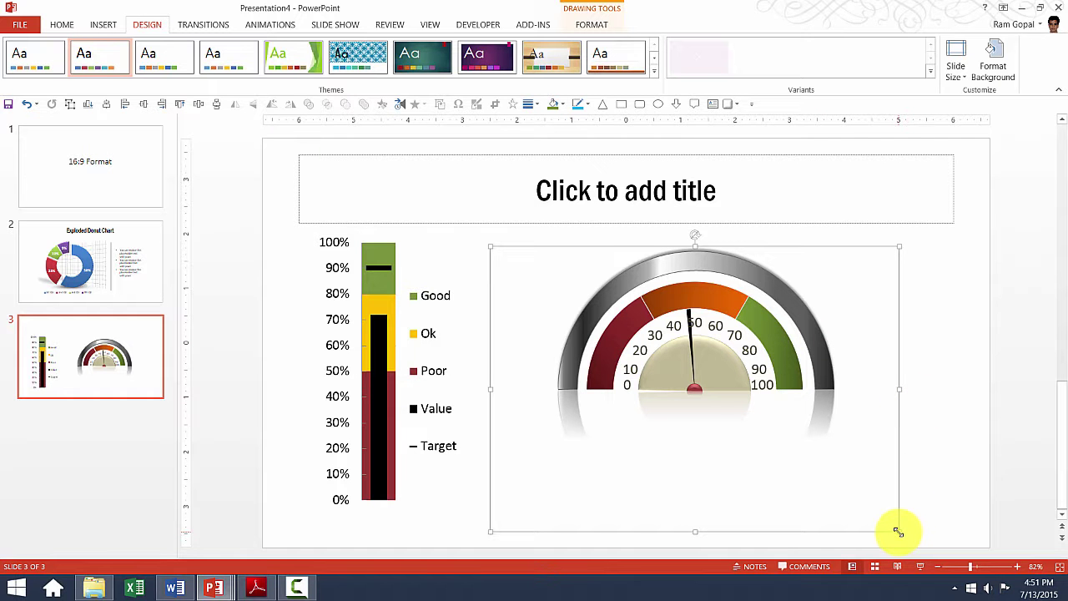
pyautogui.moveTo(898, 531)
pyautogui.mouseDown()
pyautogui.moveTo(768, 417)
pyautogui.moveTo(696, 374)
pyautogui.mouseUp()
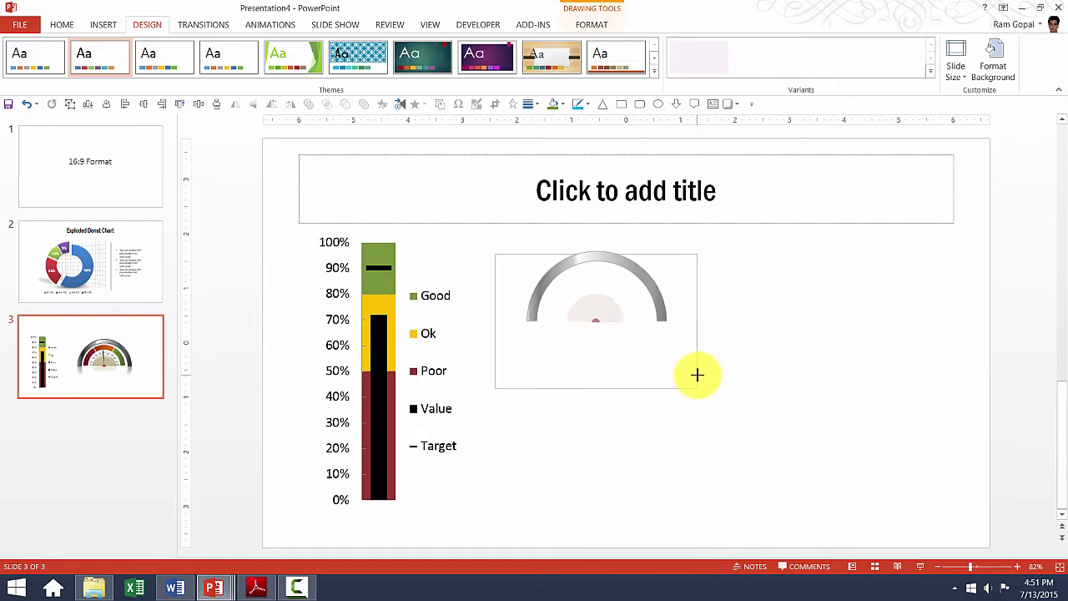
pyautogui.moveTo(698, 374); pyautogui.dragTo(697, 377)
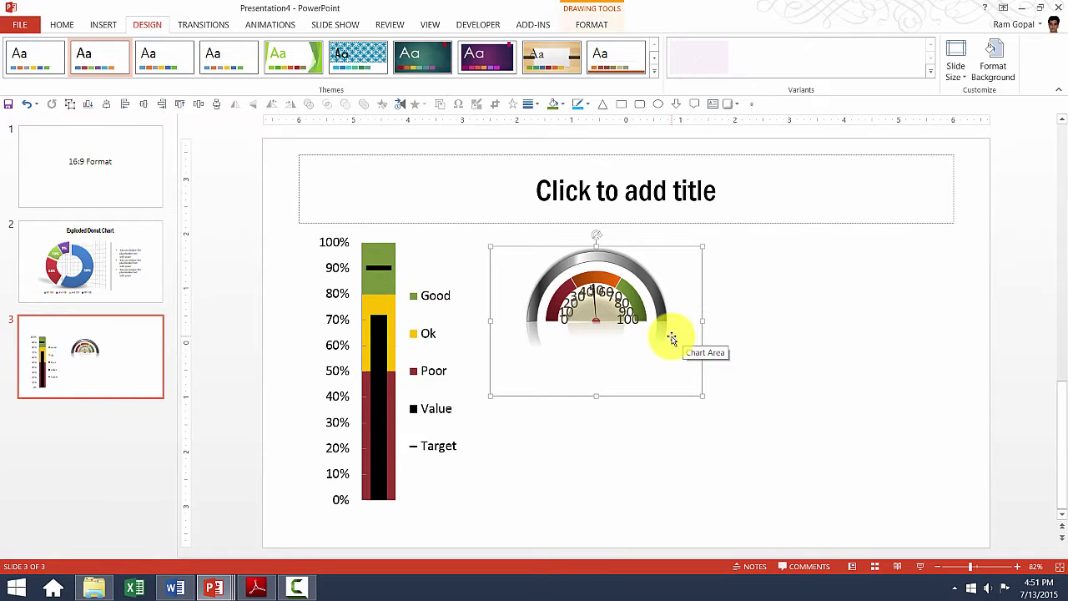
# Shrink the gauge's number labels by repeatedly applying Decrease Font Size from the Home tab.
pyautogui.click(612, 294)
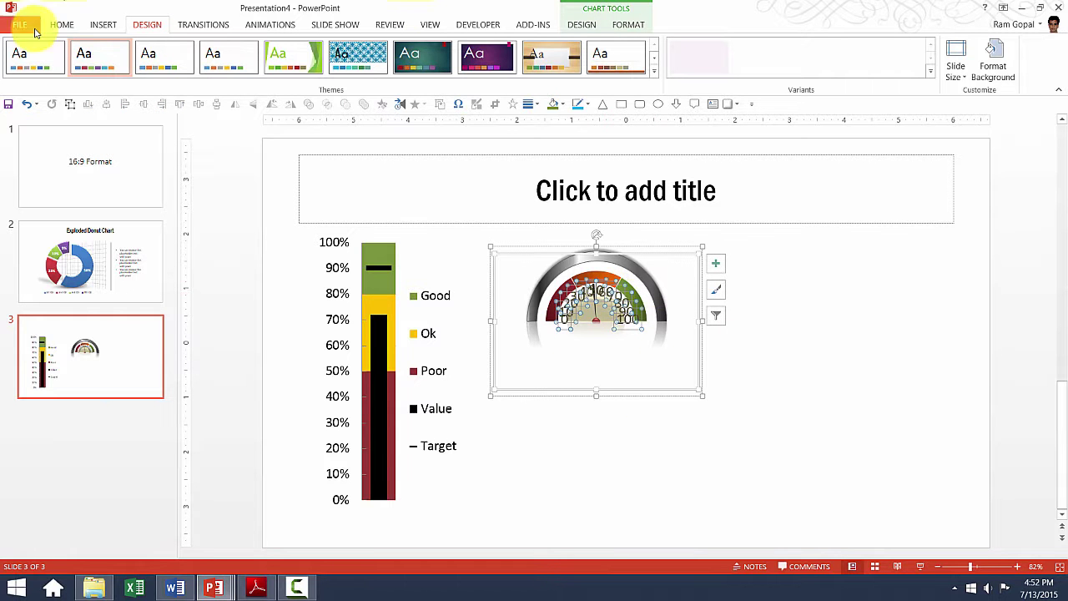
pyautogui.click(60, 25)
pyautogui.click(307, 49)
pyautogui.click(307, 50)
pyautogui.click(308, 49)
pyautogui.click(308, 49)
pyautogui.click(768, 353)
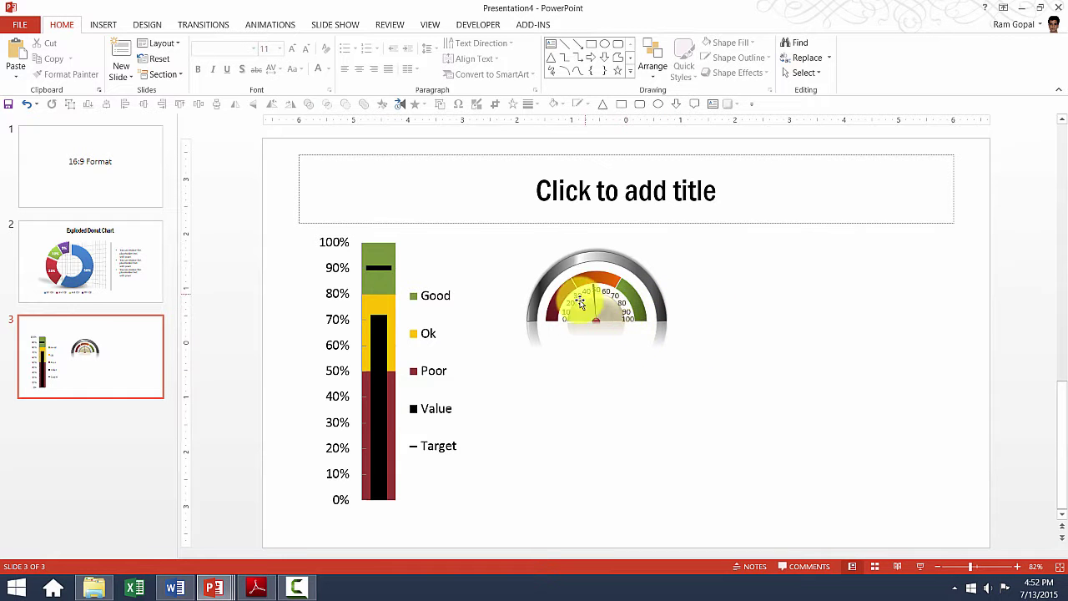
# Edit the gauge chart's data, setting the Percentage in cell C16 to 75.
pyautogui.click(752, 365)
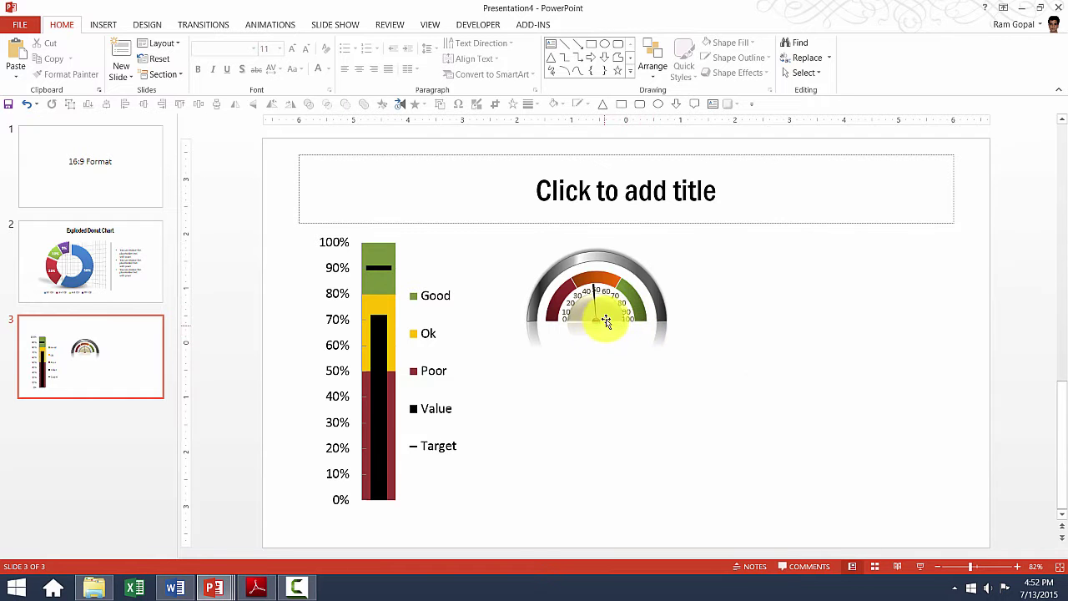
pyautogui.click(604, 290)
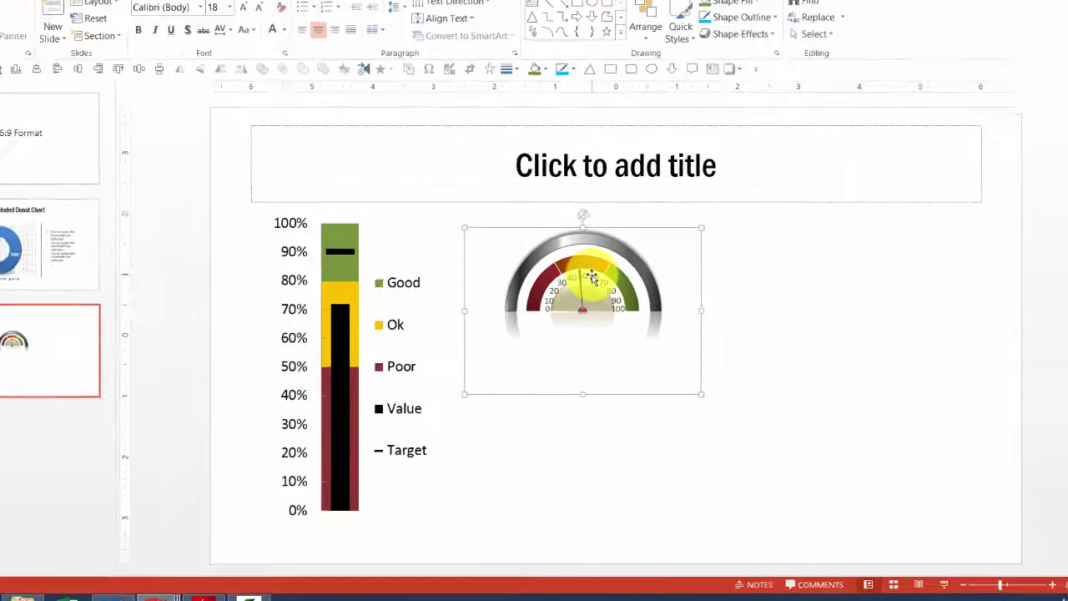
pyautogui.click(605, 289)
pyautogui.rightClick(551, 230)
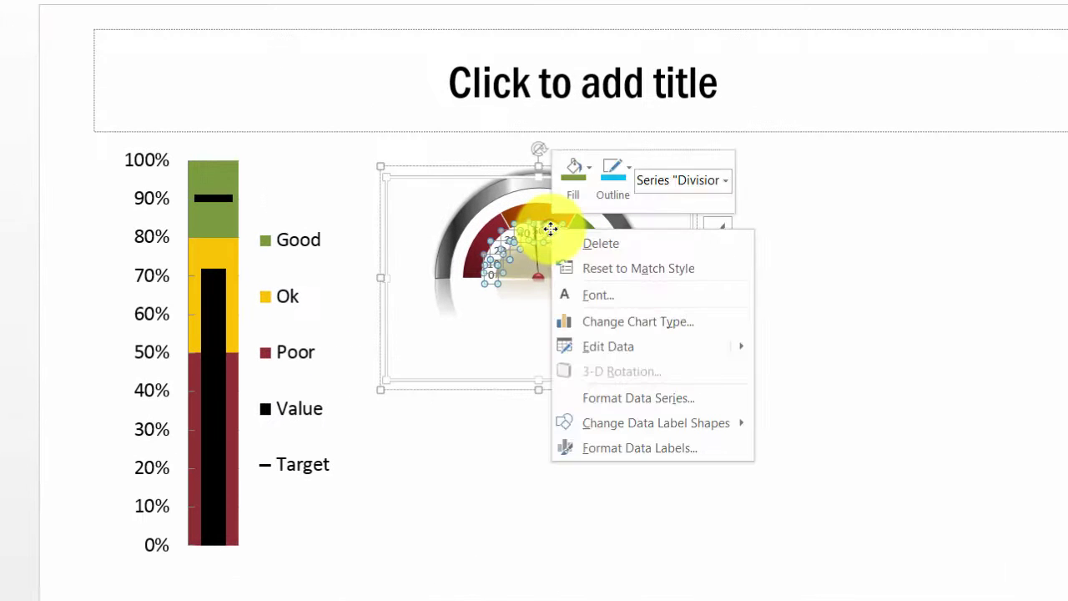
pyautogui.click(614, 352)
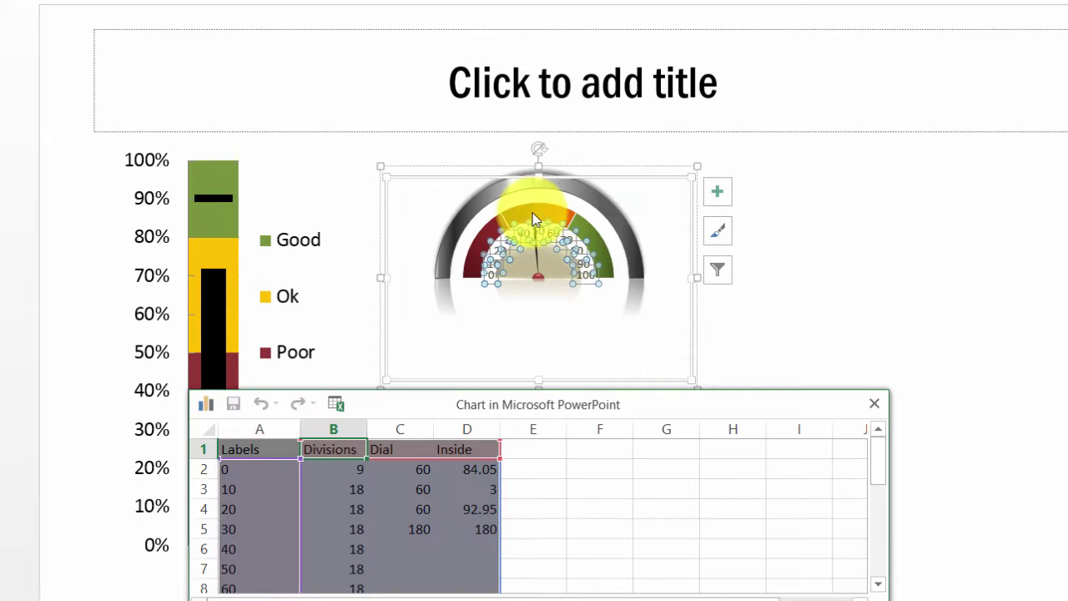
pyautogui.moveTo(722, 402); pyautogui.dragTo(781, 318)
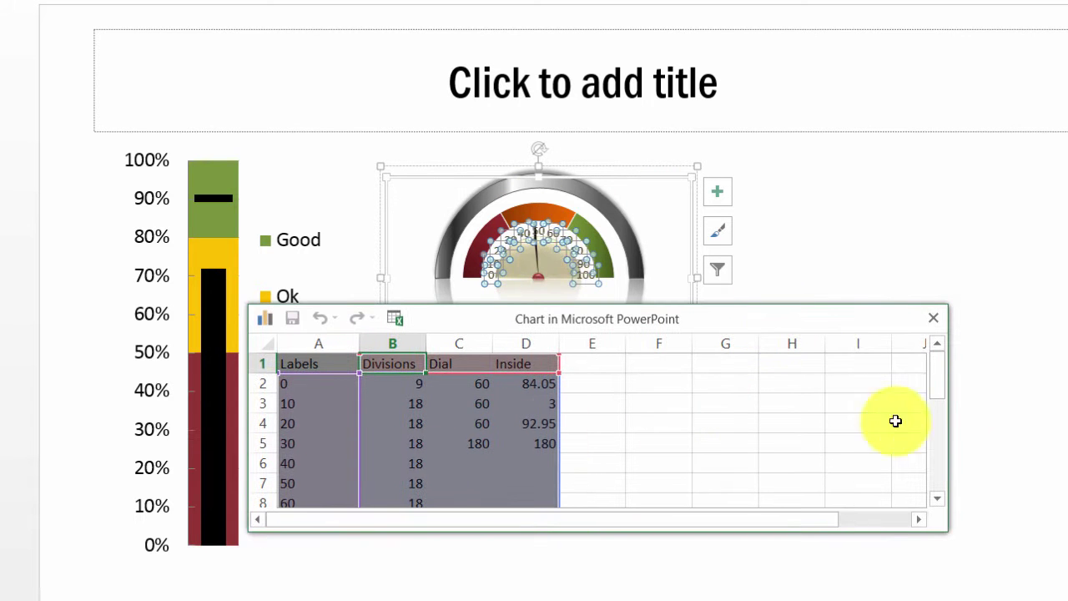
pyautogui.moveTo(938, 371); pyautogui.dragTo(939, 464)
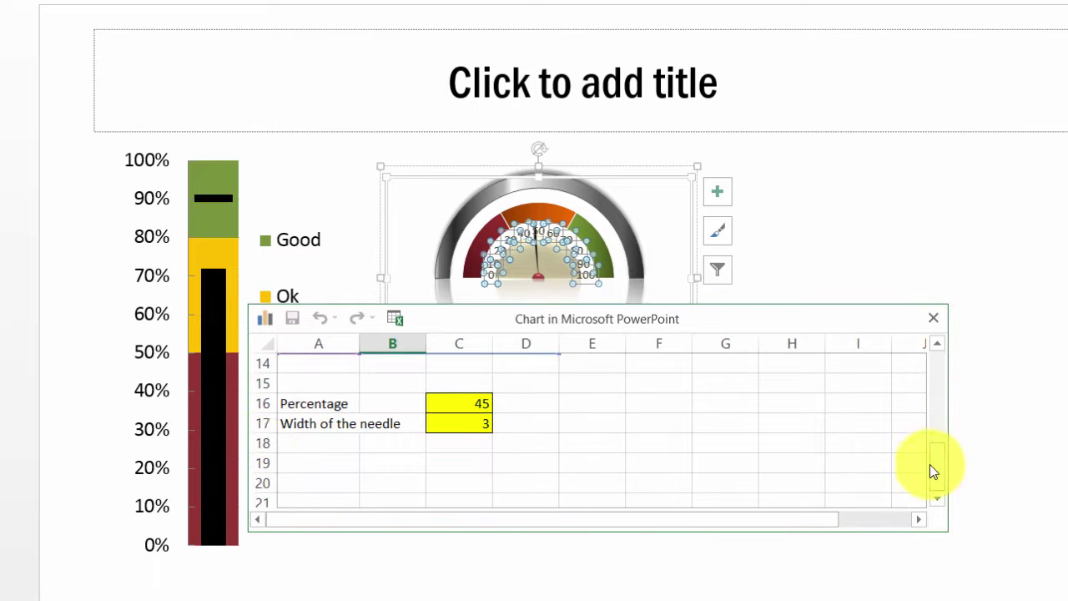
pyautogui.click(451, 404)
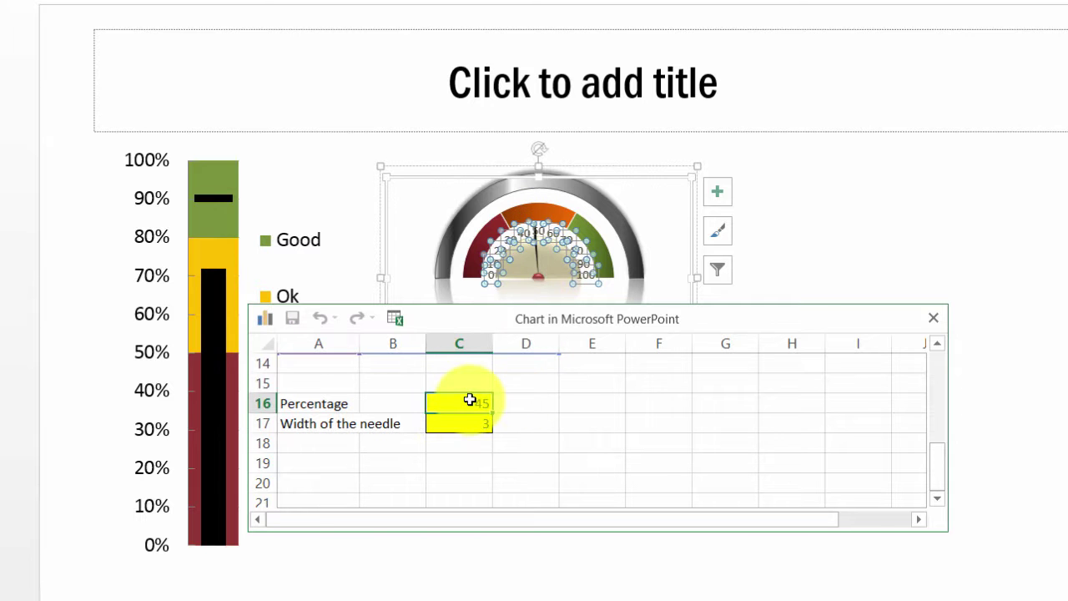
pyautogui.write('75')
pyautogui.click(604, 415)
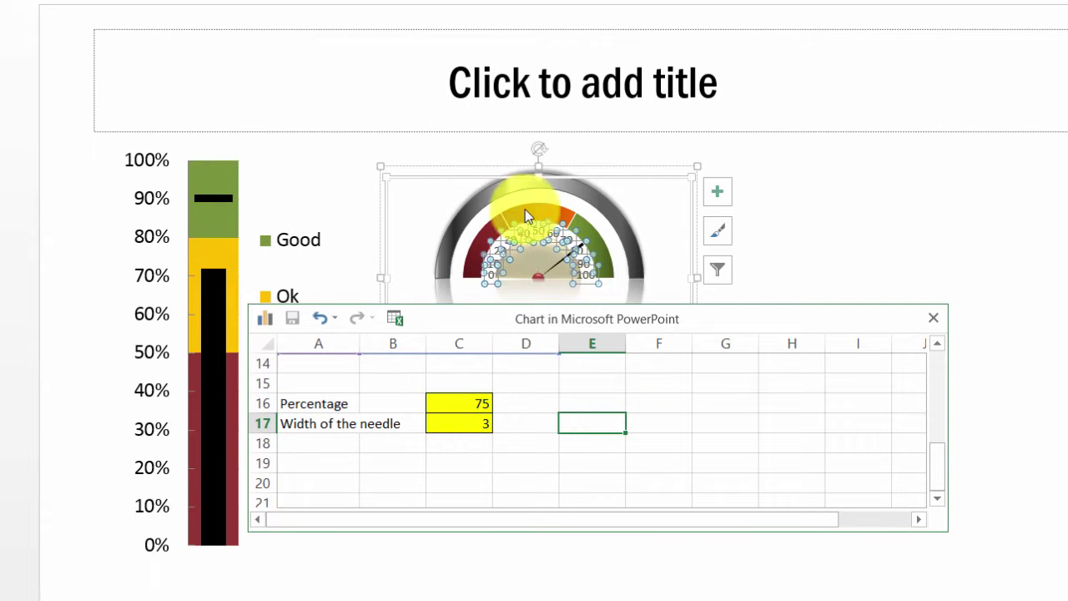
pyautogui.click(869, 240)
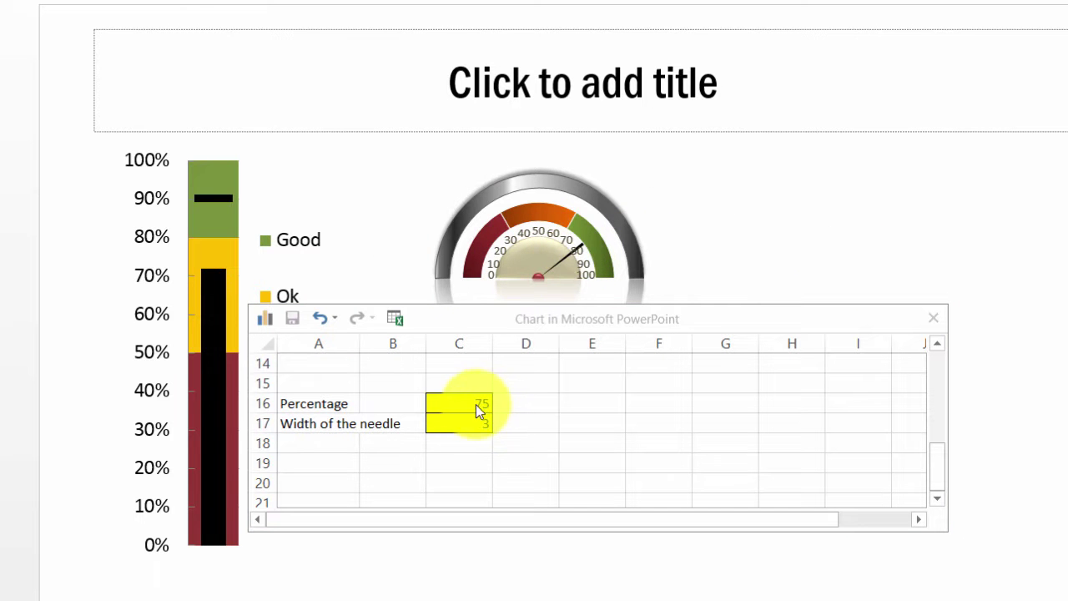
# Close the data sheet, copy the gauge chart, and switch to the Word document.
pyautogui.click(933, 318)
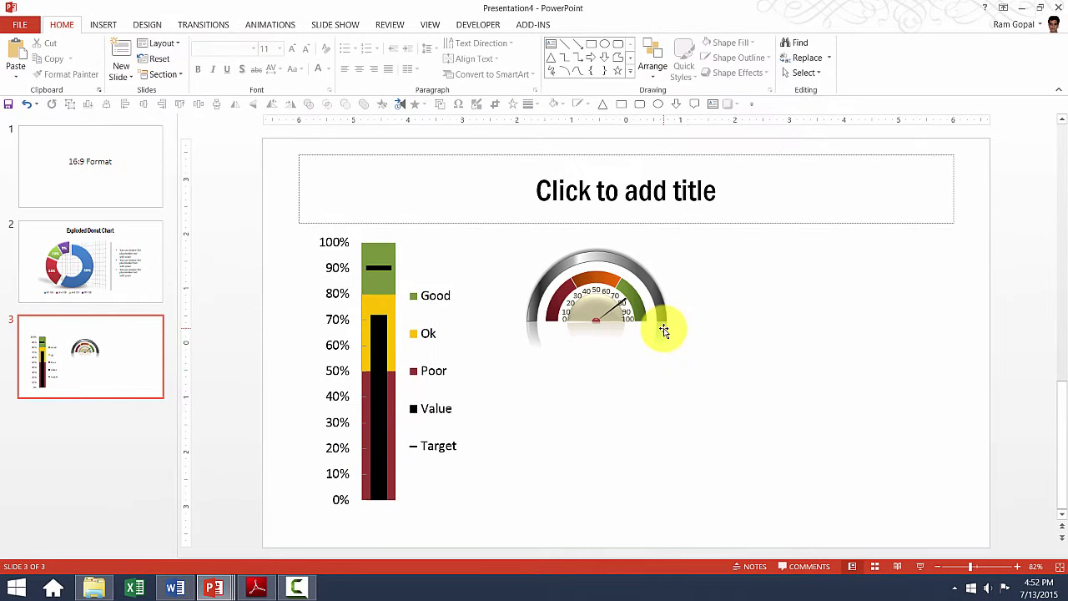
pyautogui.moveTo(637, 288)
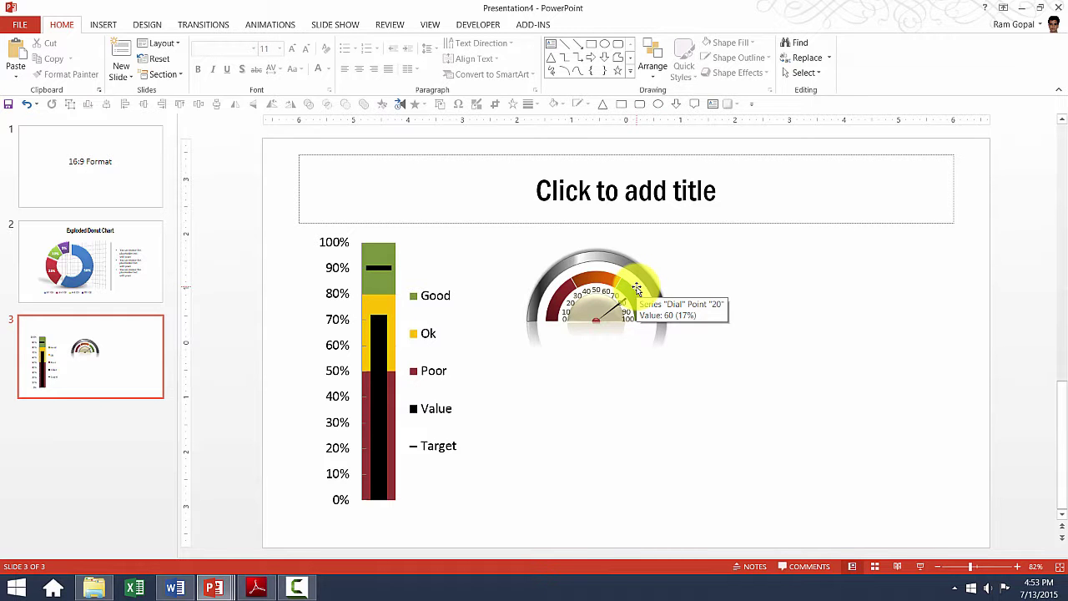
pyautogui.click(642, 280)
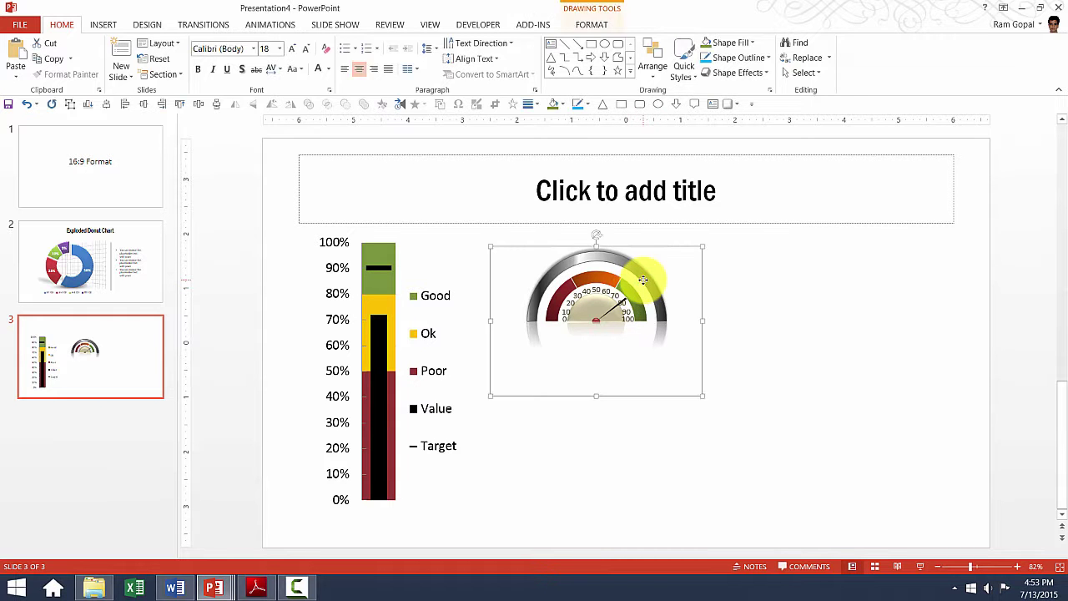
pyautogui.rightClick(643, 283)
pyautogui.click(673, 303)
pyautogui.click(165, 587)
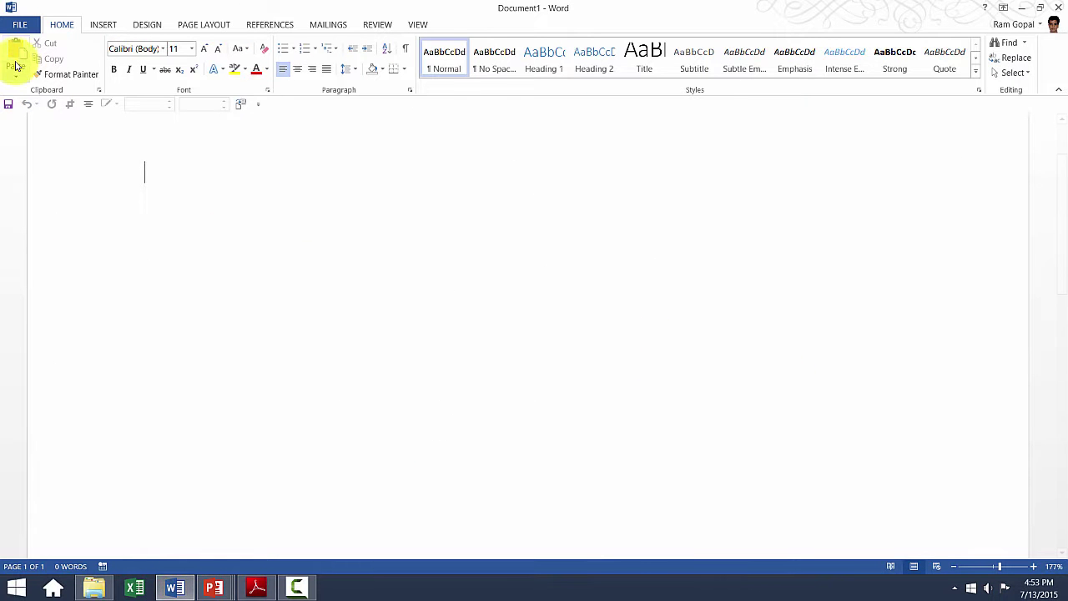
# Paste the gauge chart into Word and open its data sheet.
pyautogui.hotkey('ctrl', 'v')
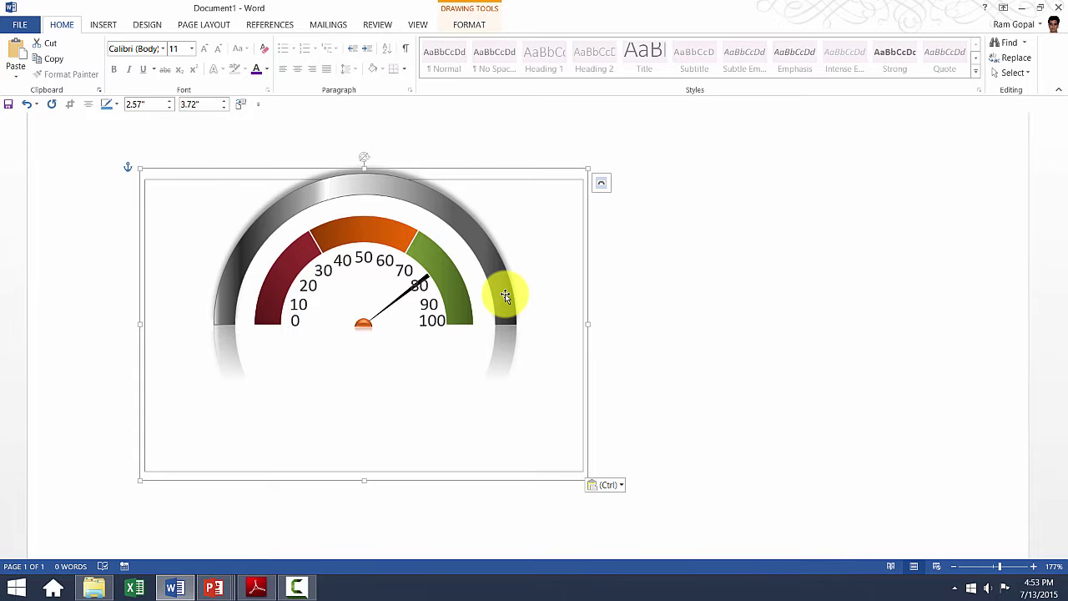
pyautogui.click(363, 259)
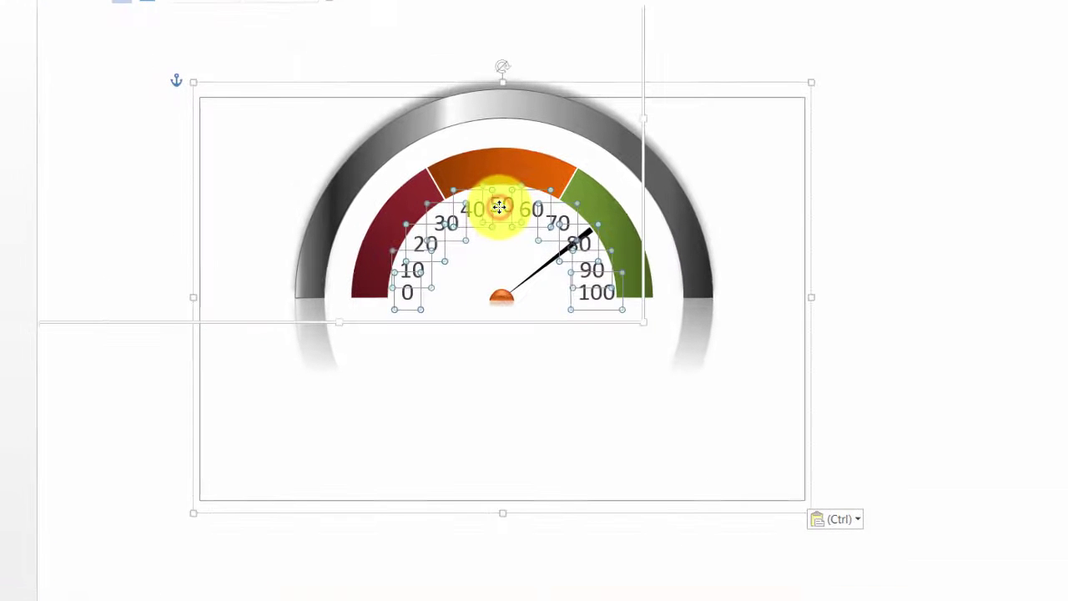
pyautogui.rightClick(534, 197)
pyautogui.click(573, 307)
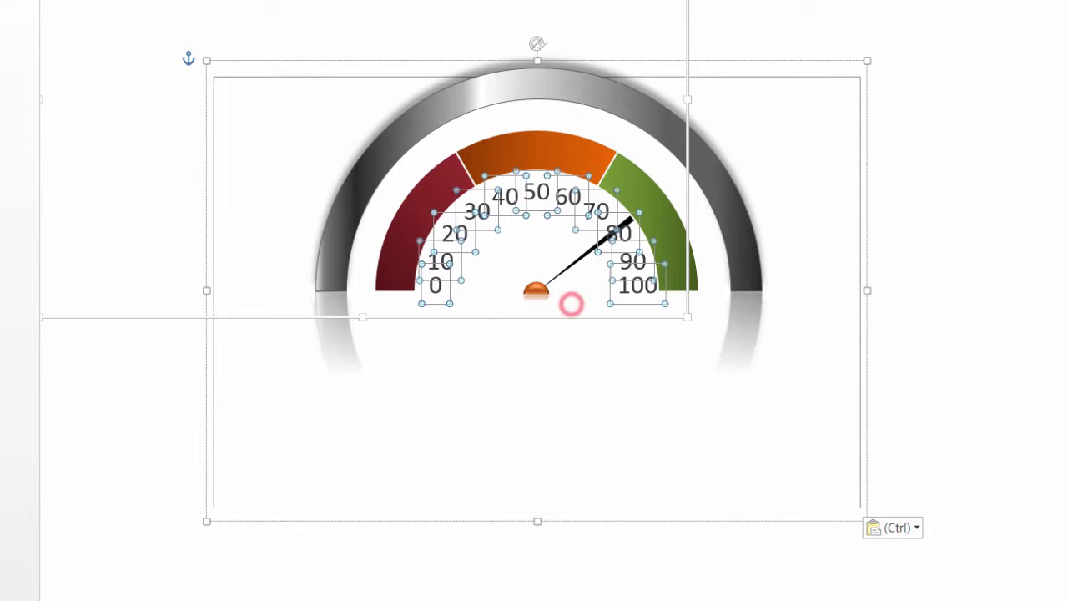
# Set the Percentage in cell C16 to 50 and close the data sheet.
pyautogui.moveTo(697, 392); pyautogui.dragTo(695, 491)
pyautogui.click(238, 428)
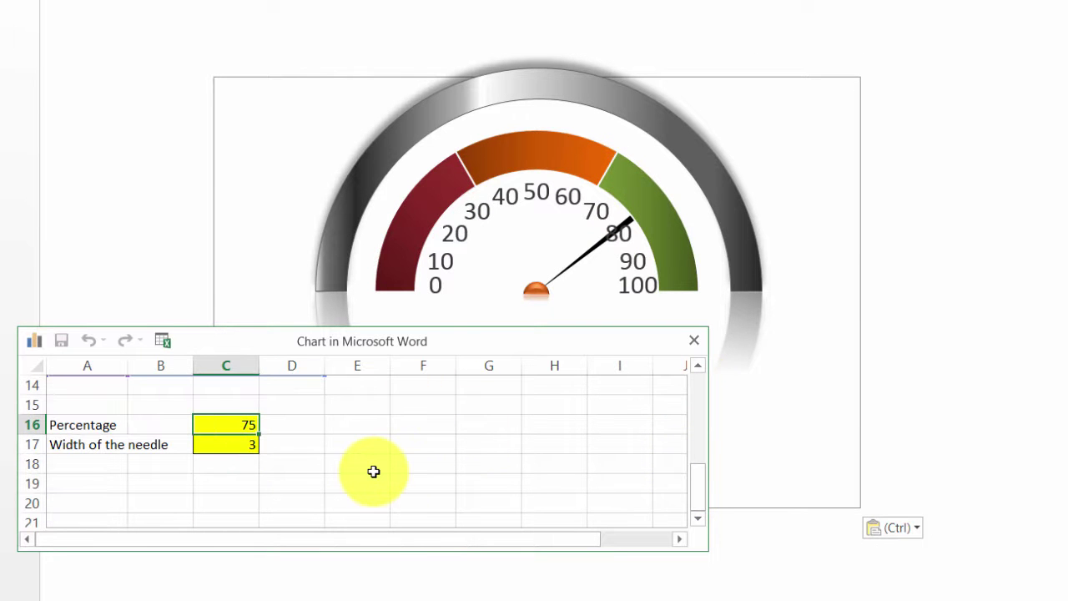
pyautogui.write('50')
pyautogui.click(424, 449)
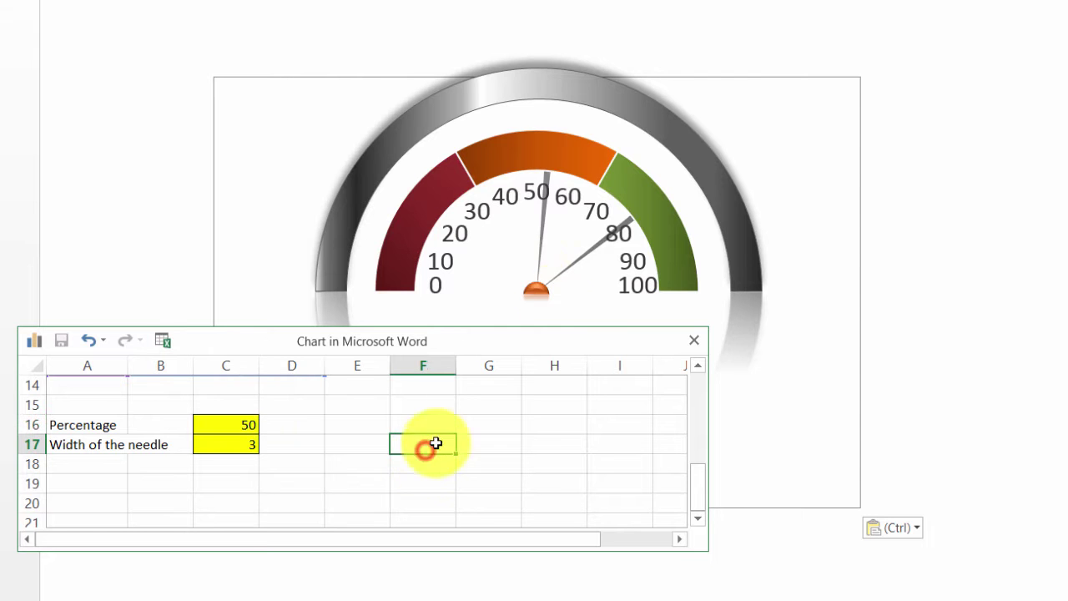
pyautogui.click(693, 340)
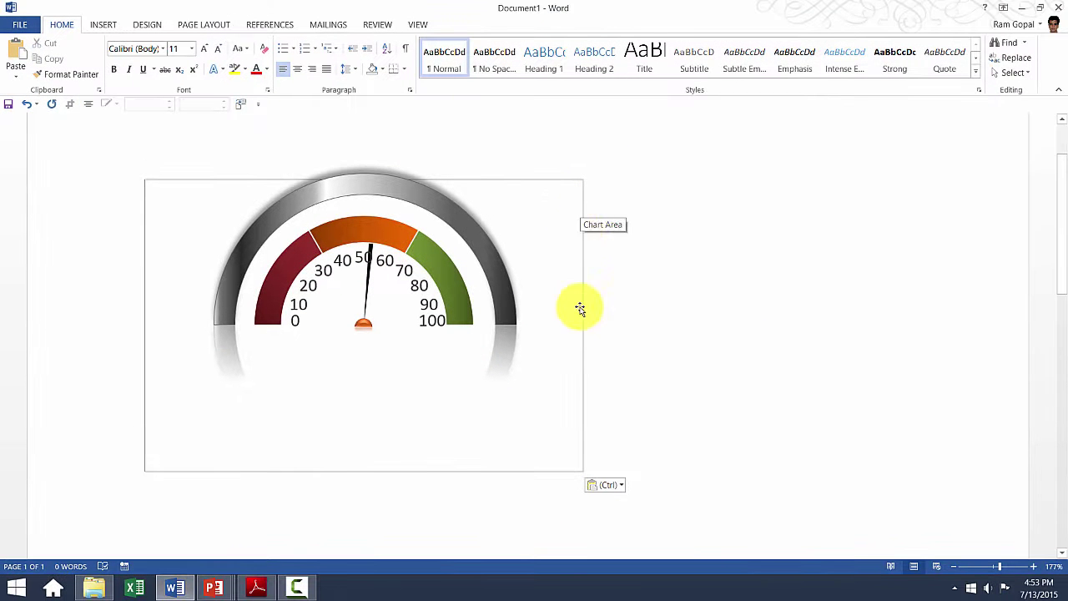
# Set the gauge chart area's Shape Outline to No Outline.
pyautogui.click(578, 246)
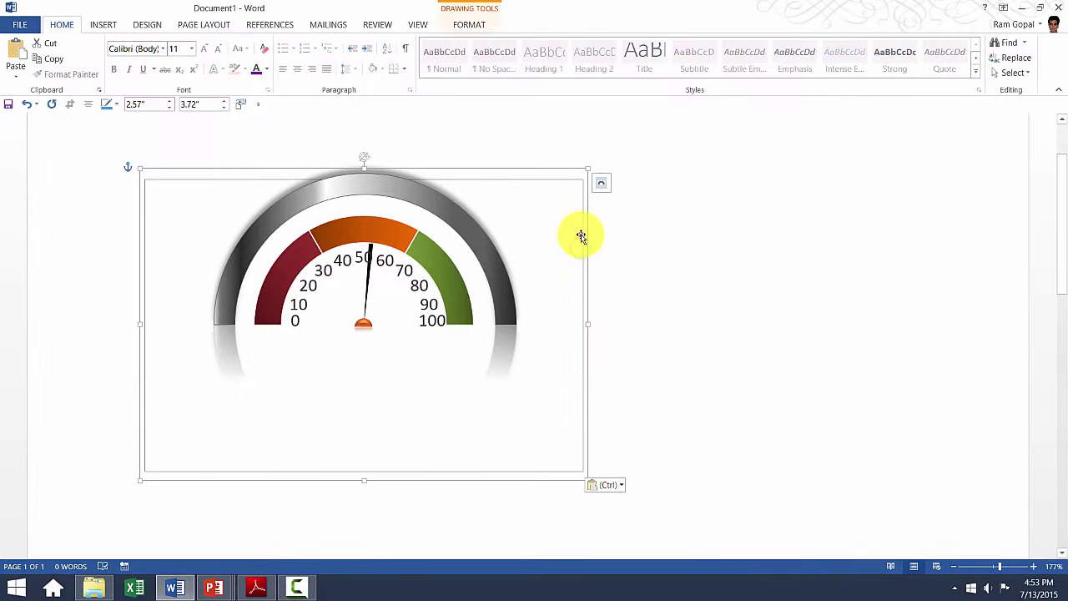
pyautogui.click(581, 237)
pyautogui.click(519, 24)
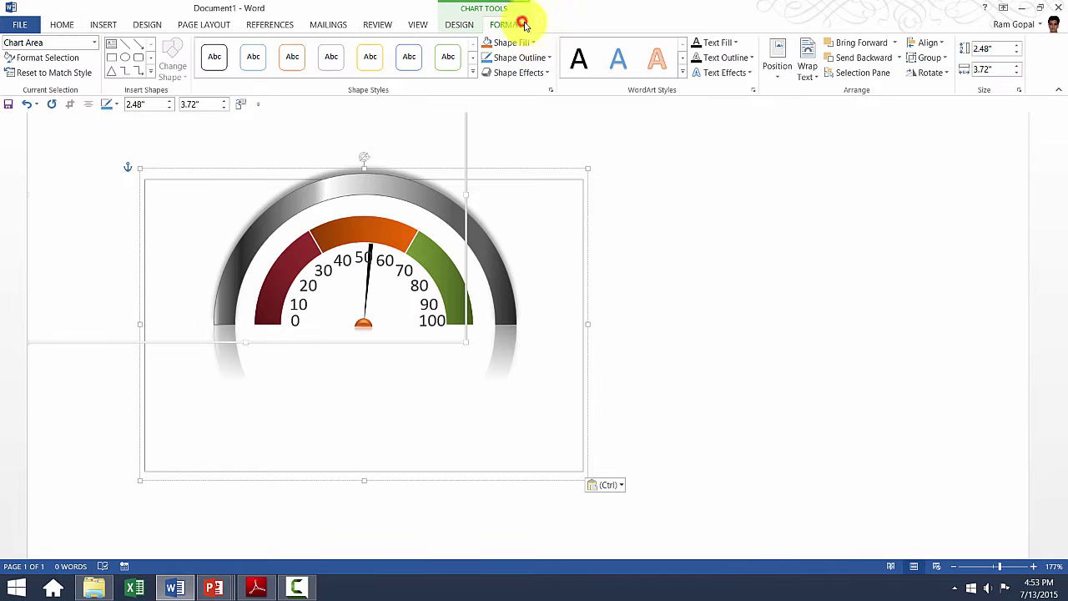
pyautogui.click(548, 58)
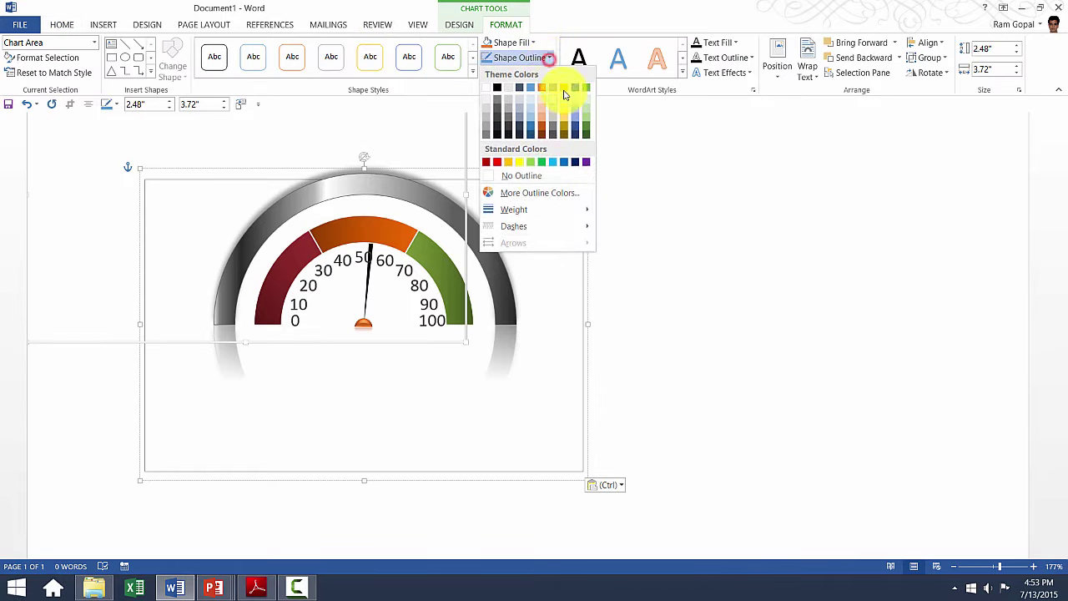
pyautogui.click(538, 177)
pyautogui.click(737, 306)
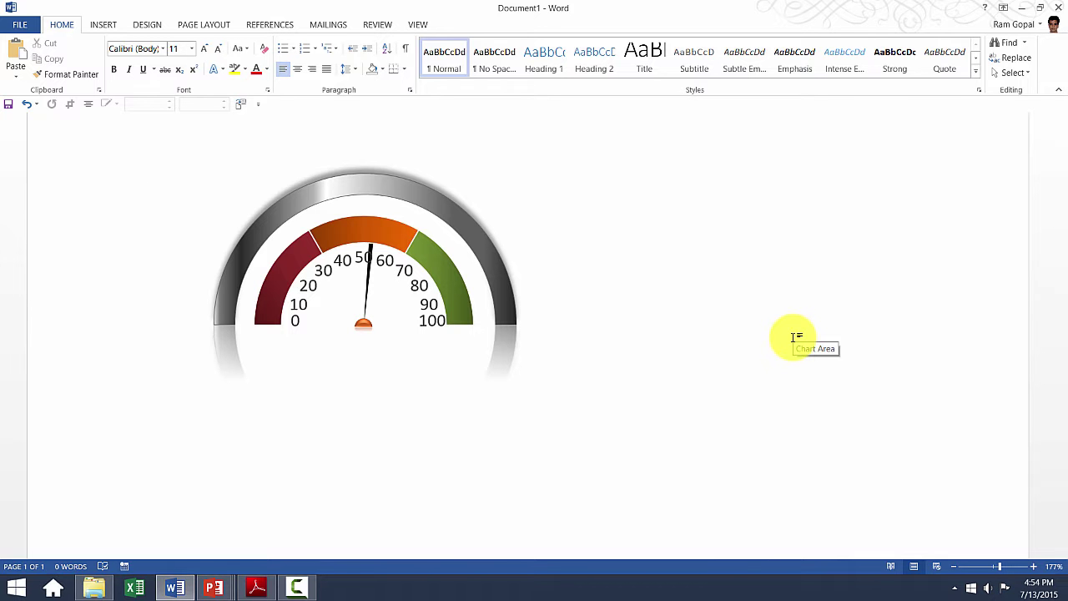
# Return to PowerPoint and select the gauge chart on slide 3.
pyautogui.moveTo(214, 588)
pyautogui.click(269, 551)
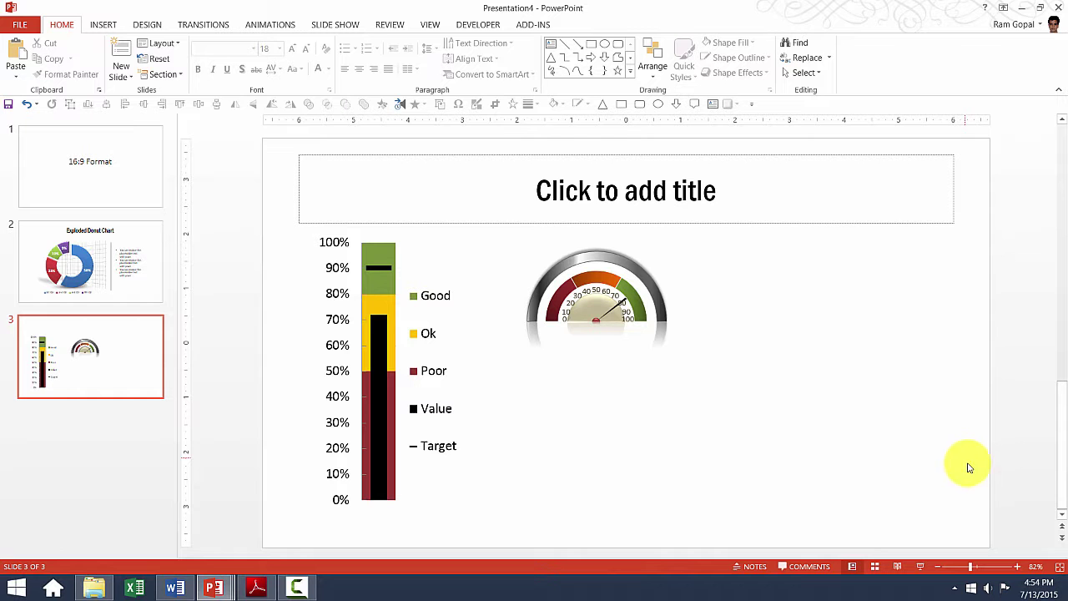
pyautogui.click(583, 263)
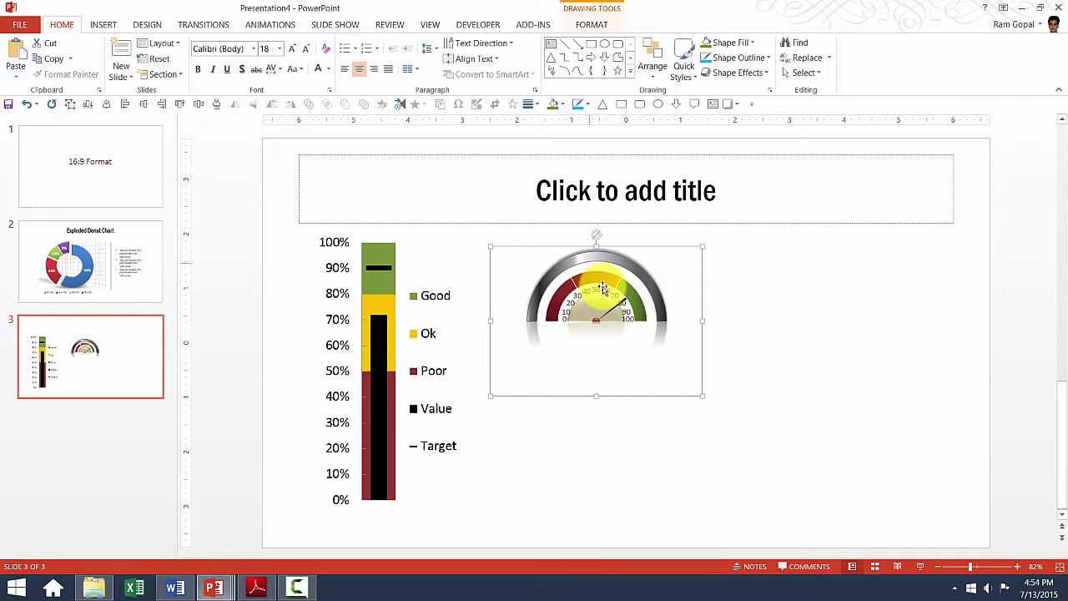
# Duplicate the gauge chart and place the copy to the right of the original.
pyautogui.rightClick(622, 272)
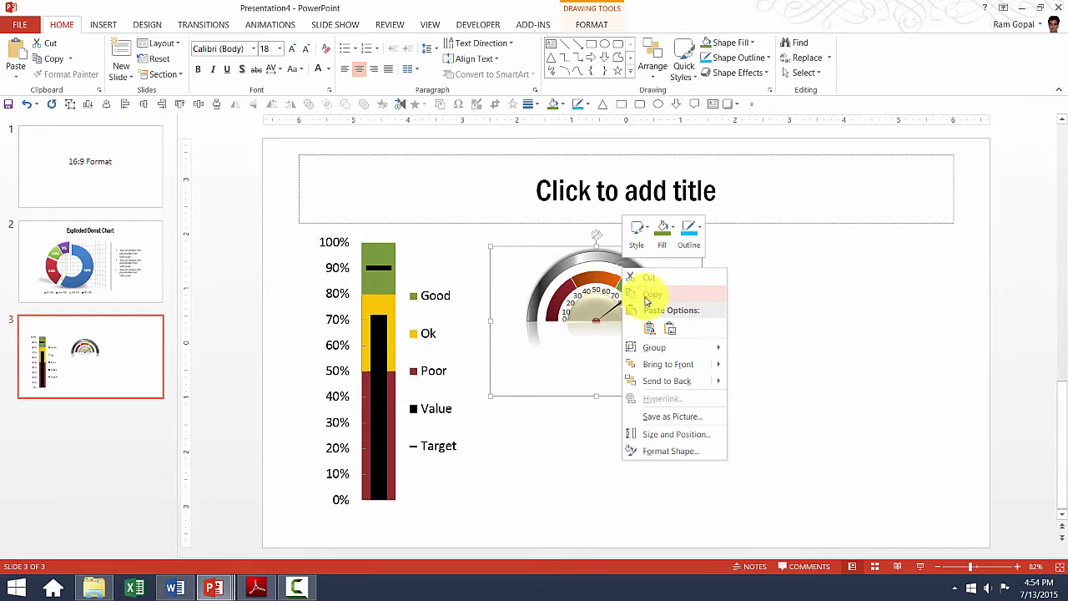
pyautogui.click(847, 329)
pyautogui.rightClick(846, 327)
pyautogui.click(876, 356)
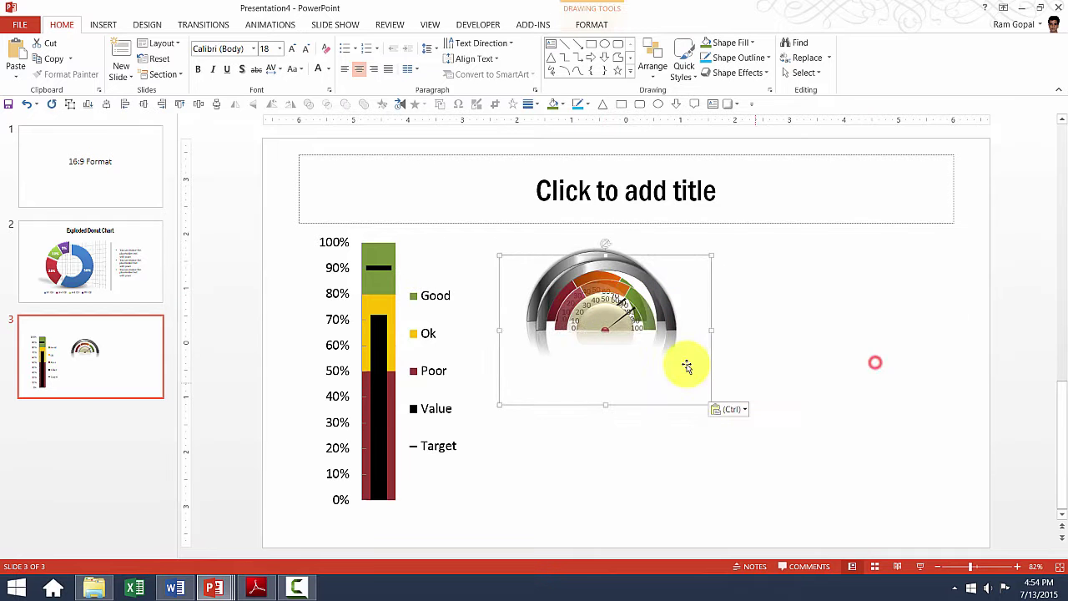
pyautogui.moveTo(709, 283)
pyautogui.mouseDown()
pyautogui.moveTo(962, 279)
pyautogui.moveTo(897, 280)
pyautogui.mouseUp()
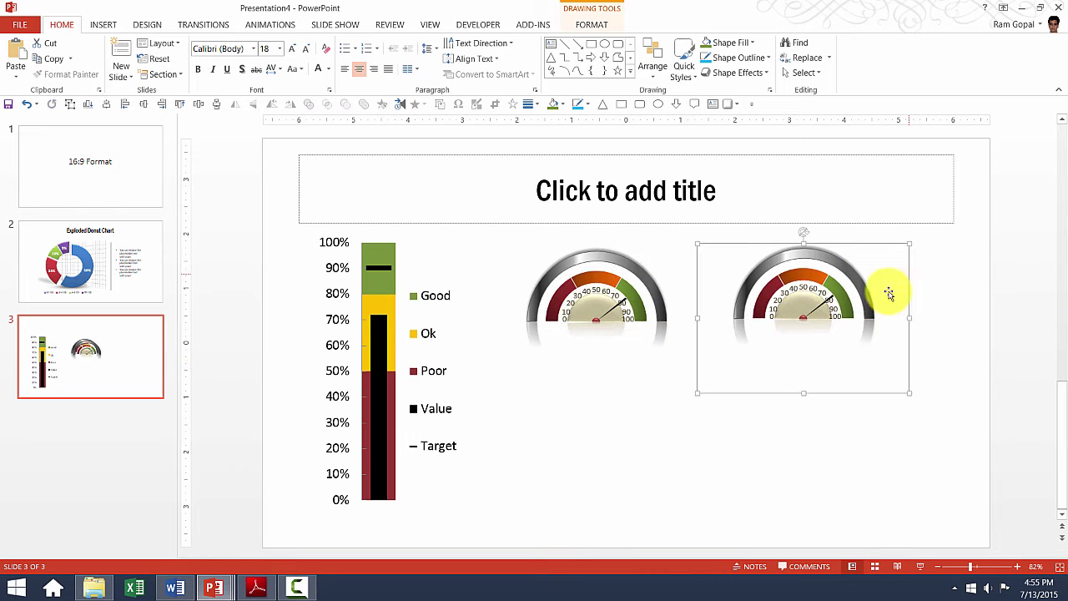
# Set the second gauge's Percentage in cell C16 to 25 and close its data sheet.
pyautogui.click(823, 301)
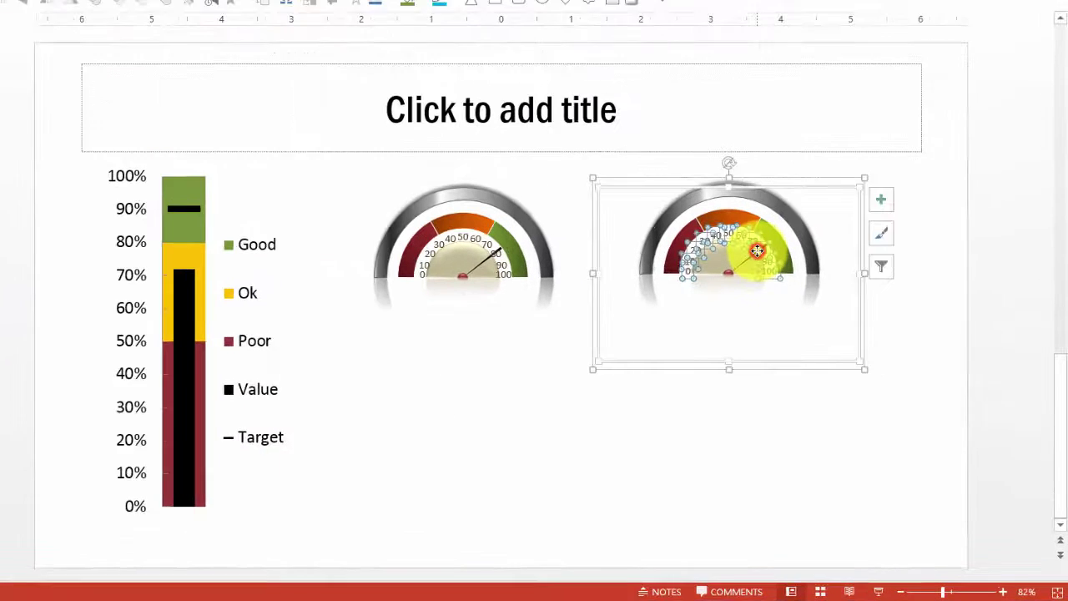
pyautogui.rightClick(757, 250)
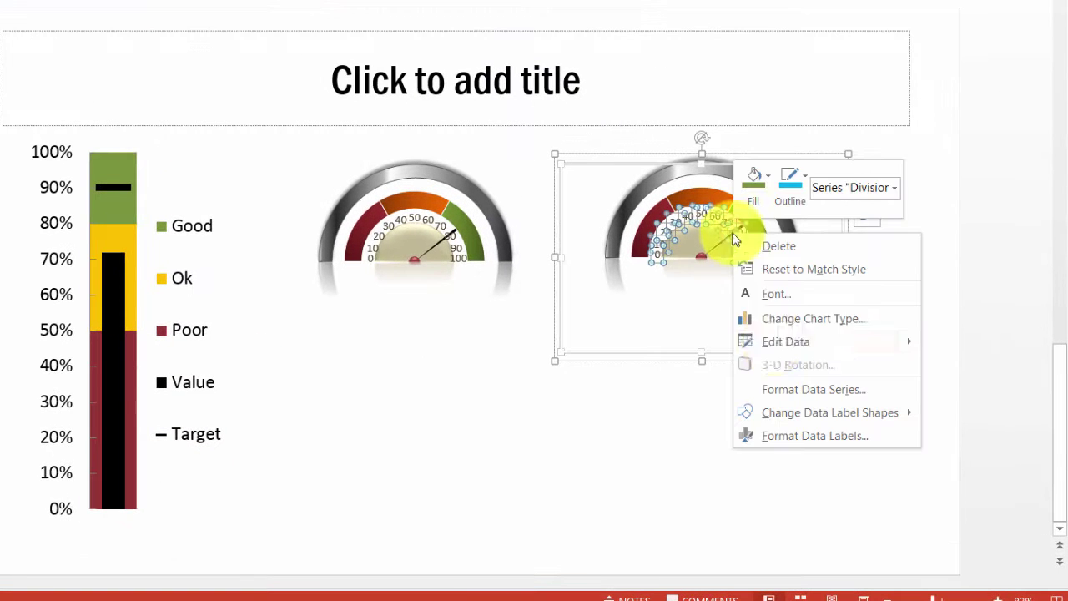
pyautogui.click(796, 351)
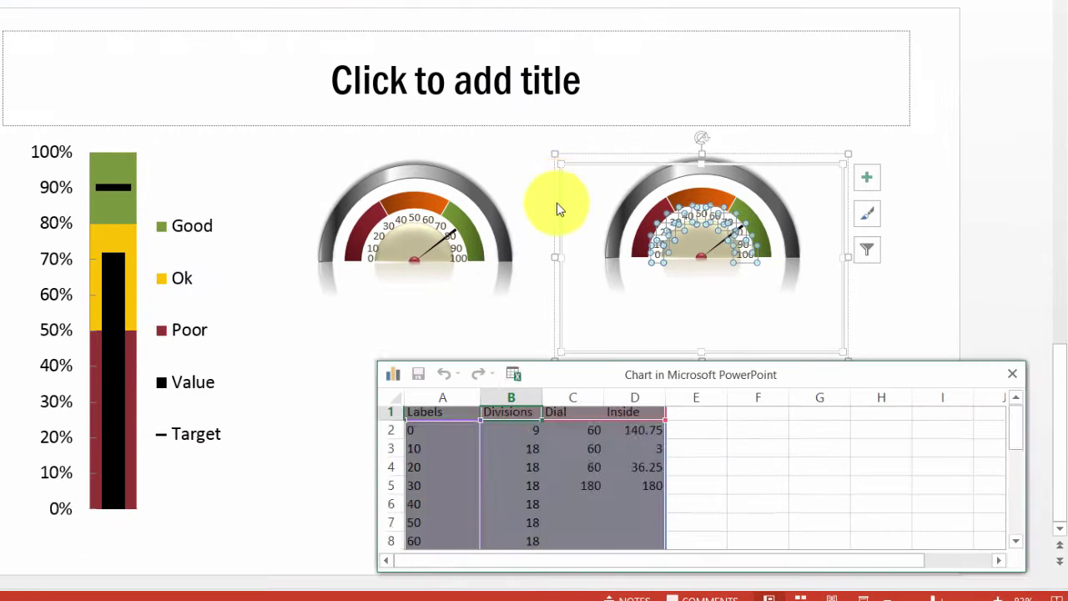
pyautogui.moveTo(1015, 424); pyautogui.dragTo(1031, 515)
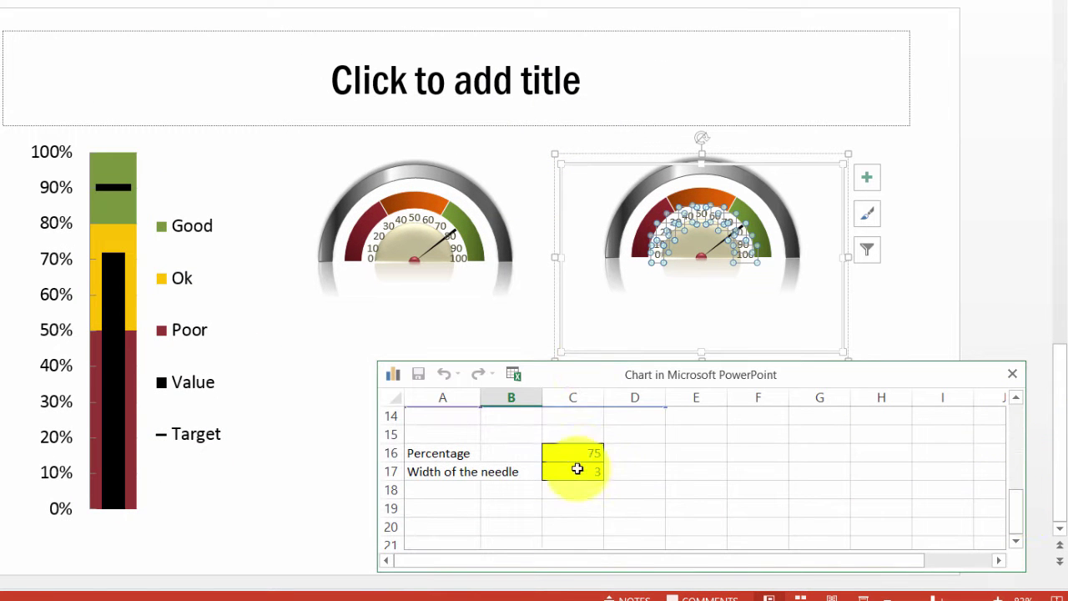
pyautogui.click(584, 453)
pyautogui.write('25')
pyautogui.click(763, 446)
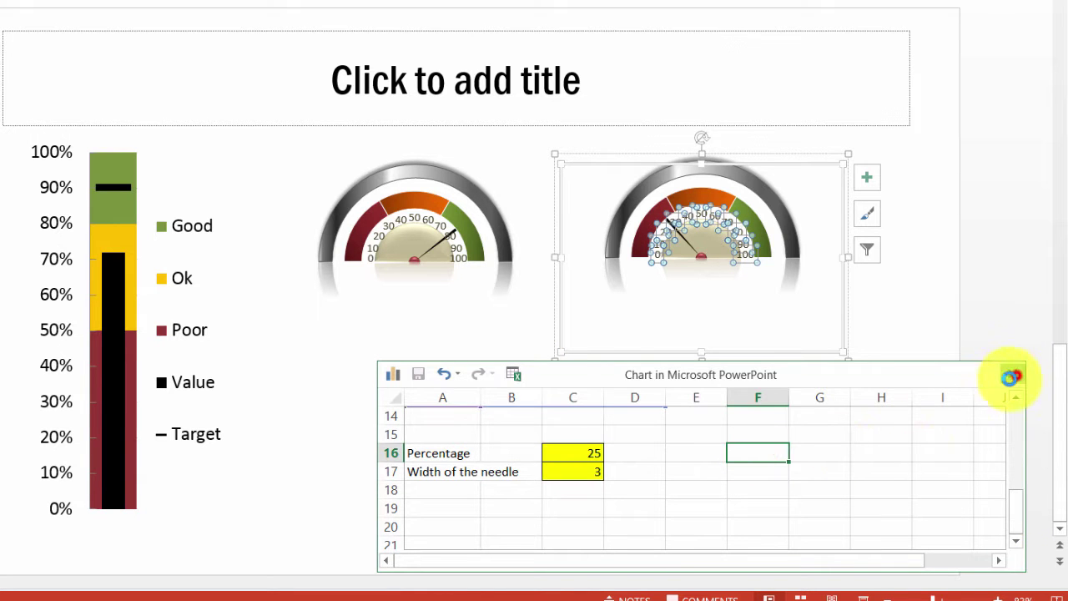
pyautogui.click(1013, 374)
pyautogui.click(722, 441)
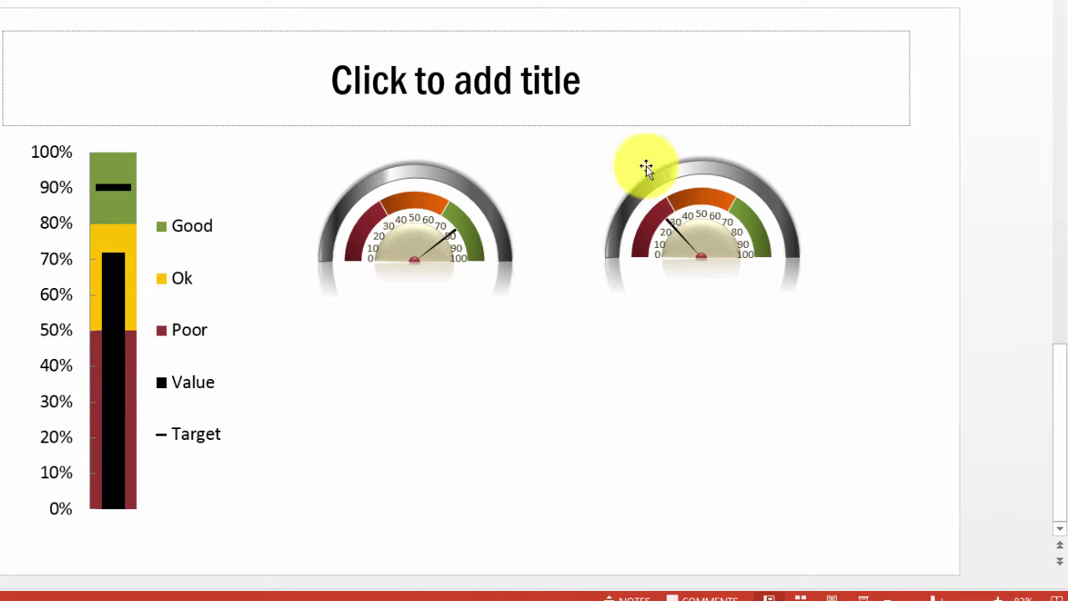